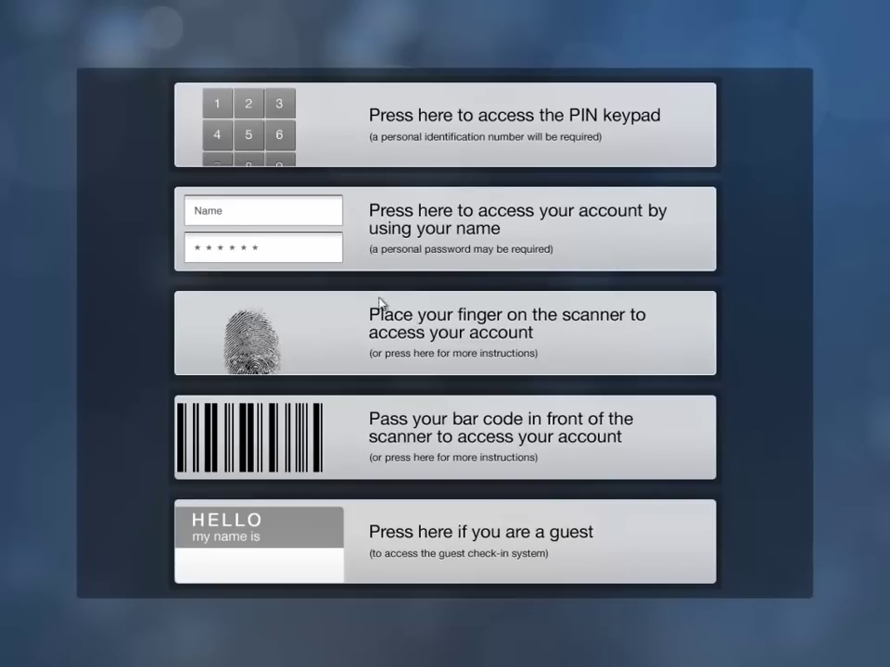
Start account access by name, look up the family's last name, and confirm the father's entry
click(315, 227)
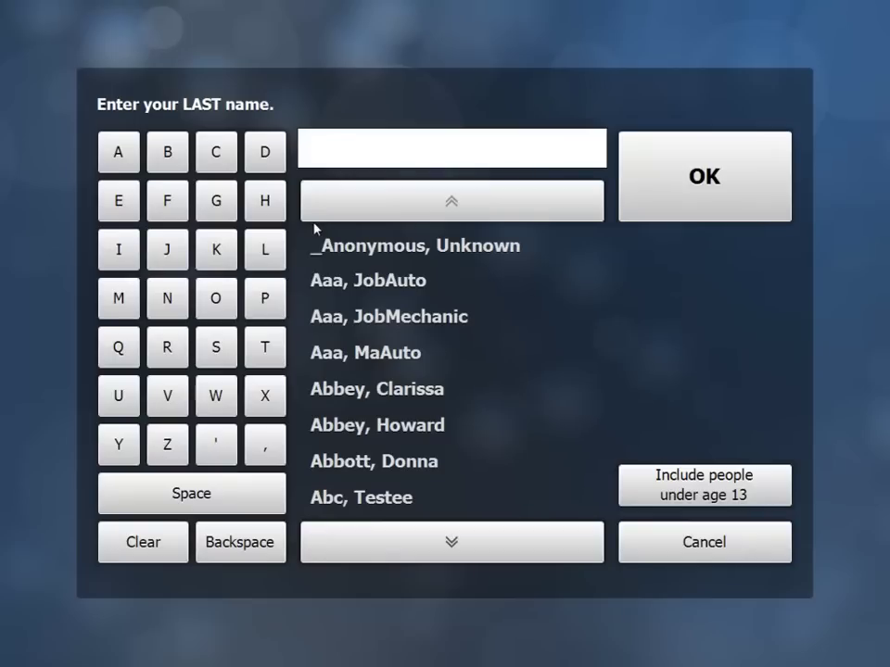
click(221, 252)
click(118, 248)
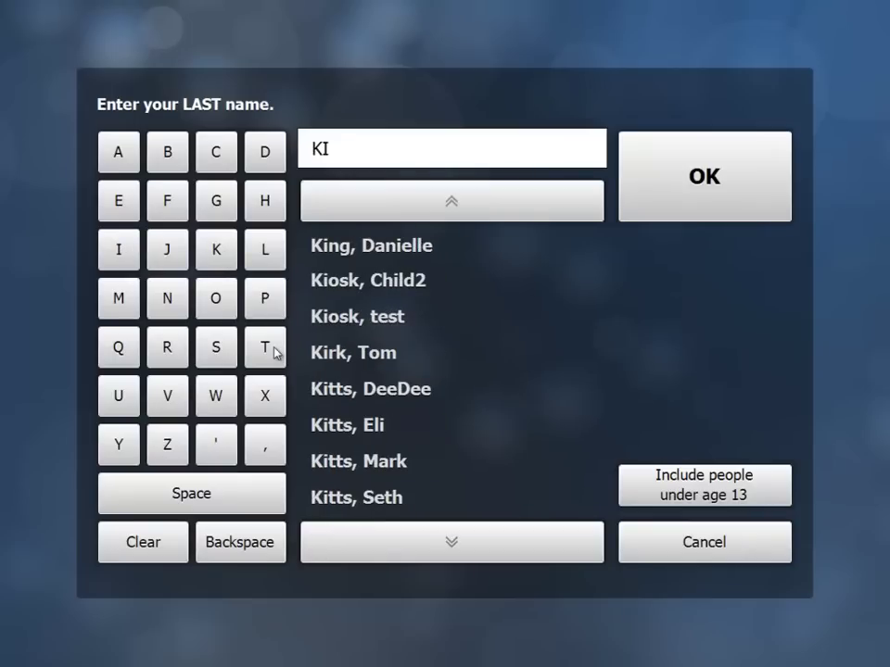
click(273, 350)
click(271, 350)
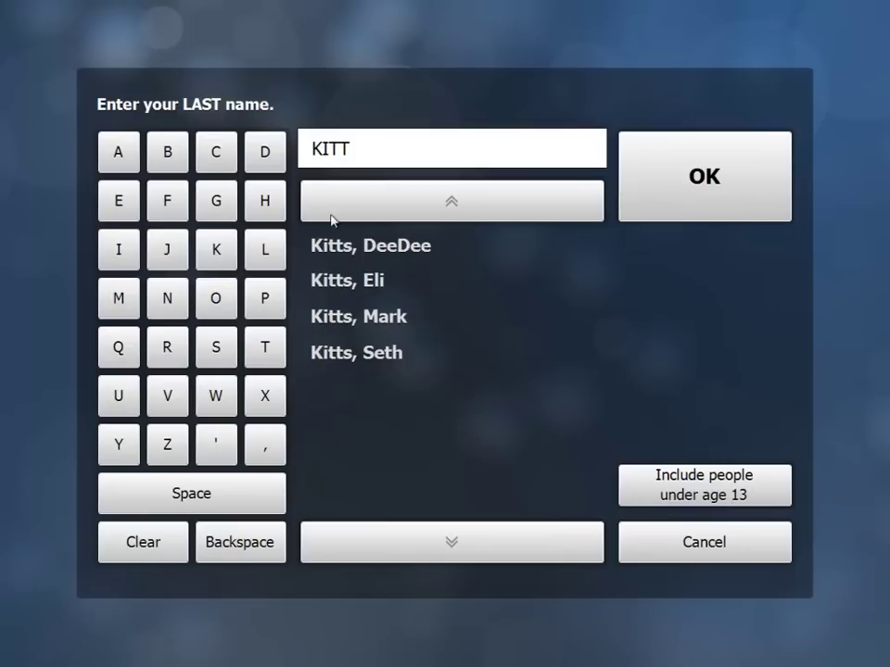
click(371, 321)
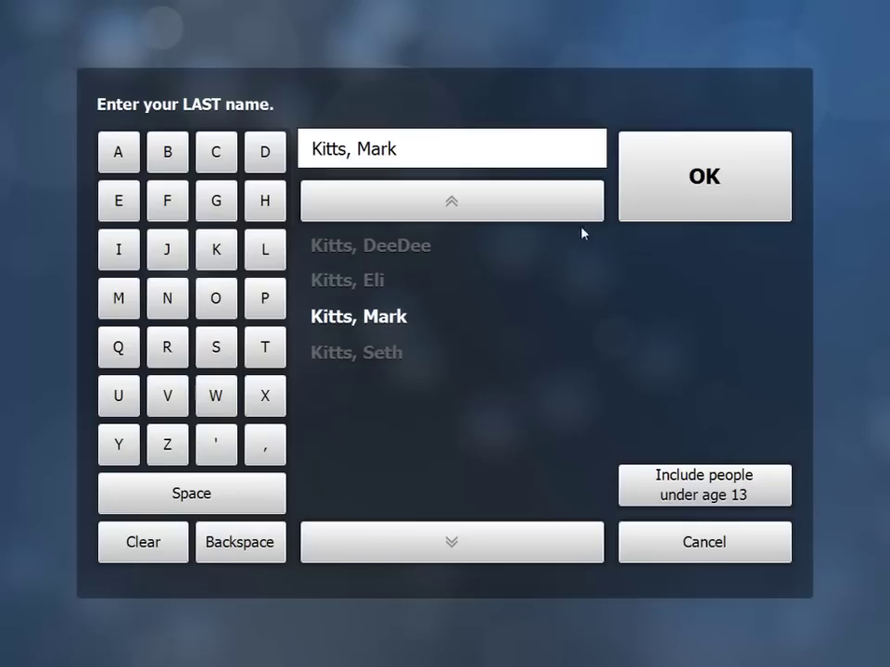
click(673, 206)
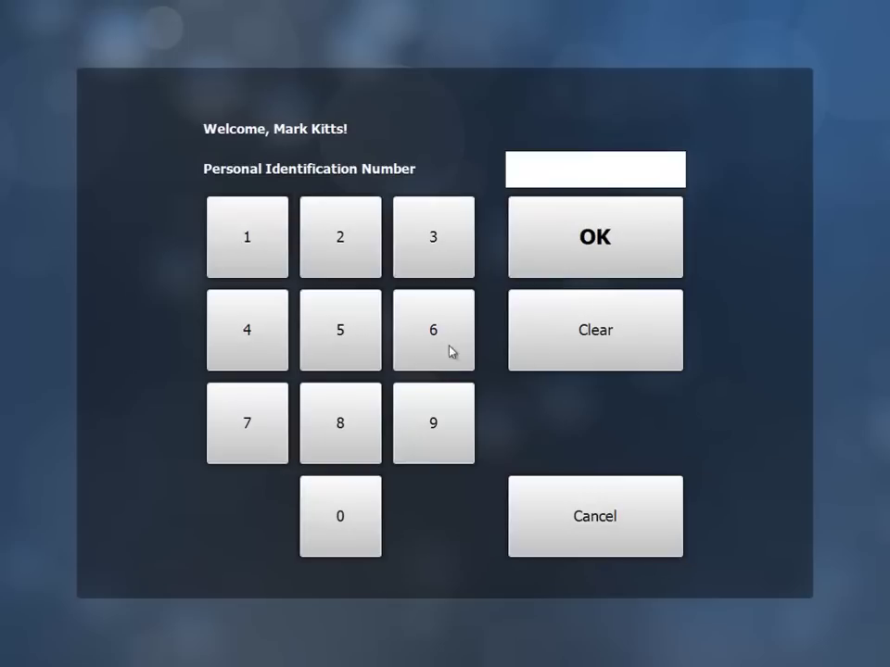
Enter the personal identification number on the keypad and submit it to open the family's check-in page
click(265, 255)
click(335, 242)
click(417, 242)
click(258, 328)
click(578, 249)
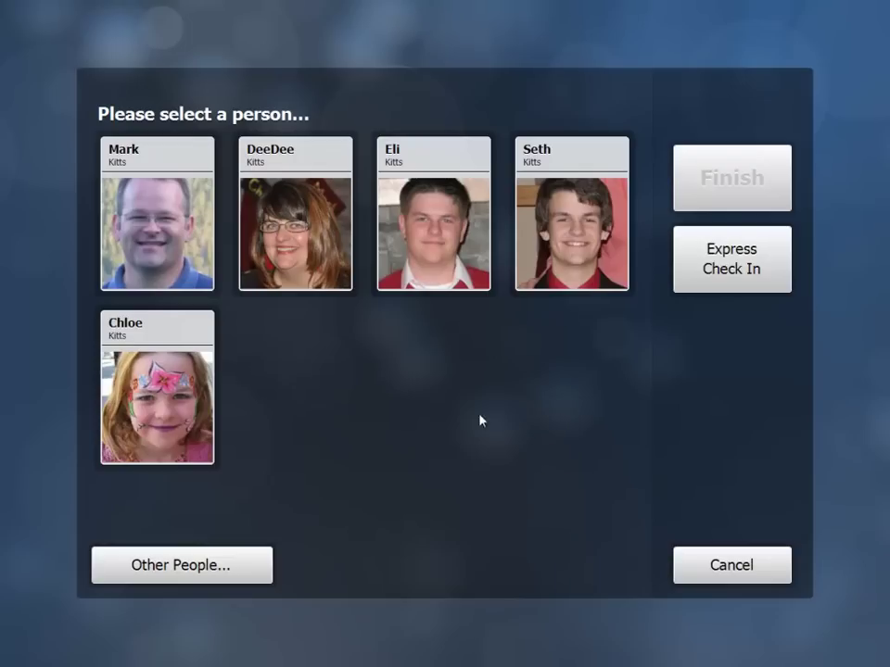
Check the daughter into Fifth Grade Hour 1, return to the family page and finish the check-in
click(141, 402)
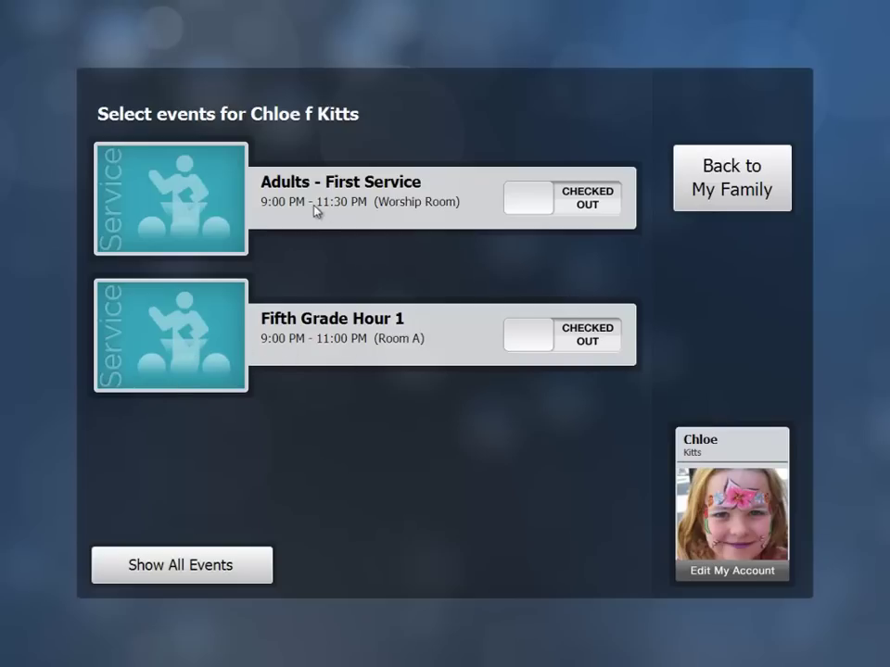
click(194, 344)
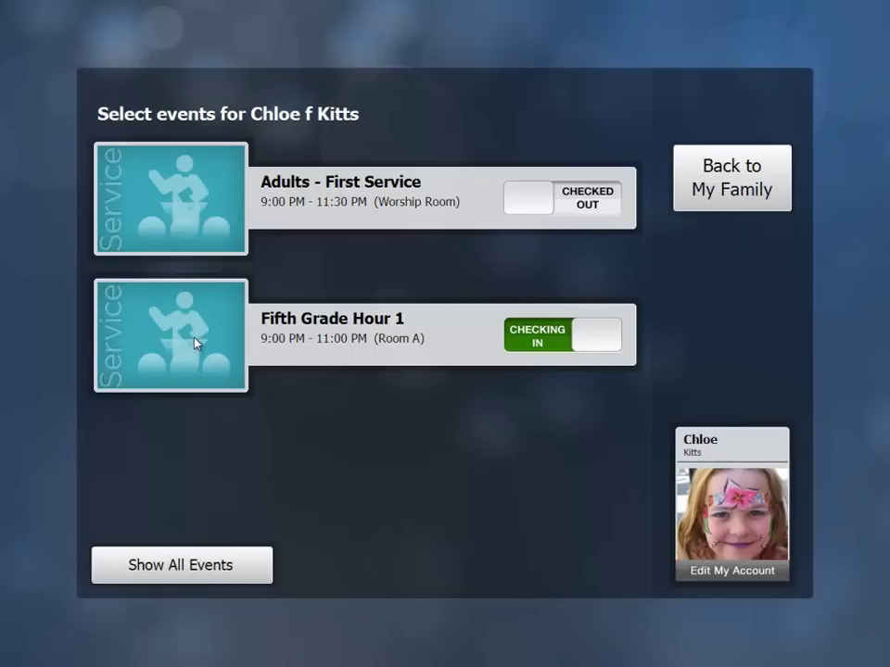
click(741, 185)
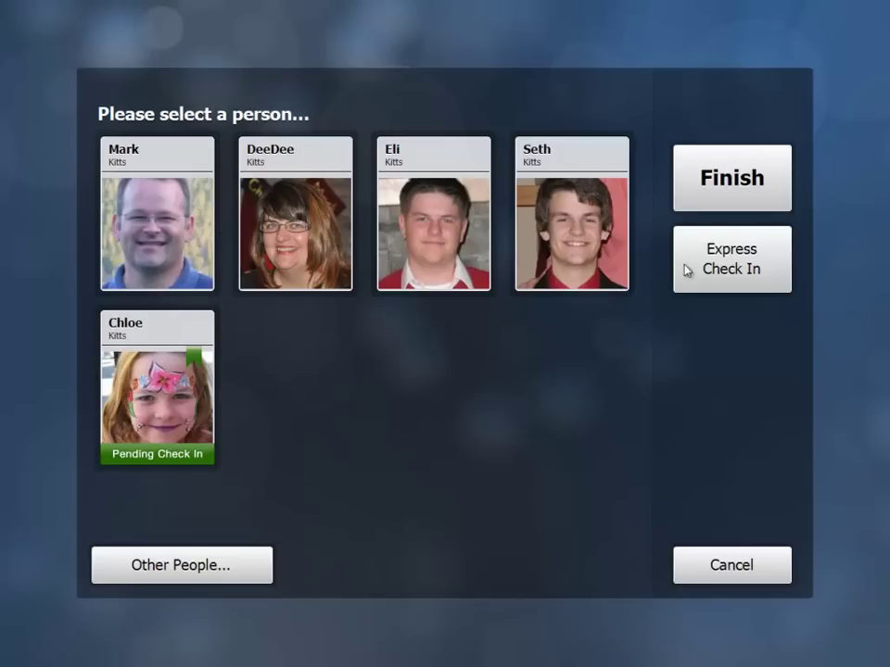
click(747, 180)
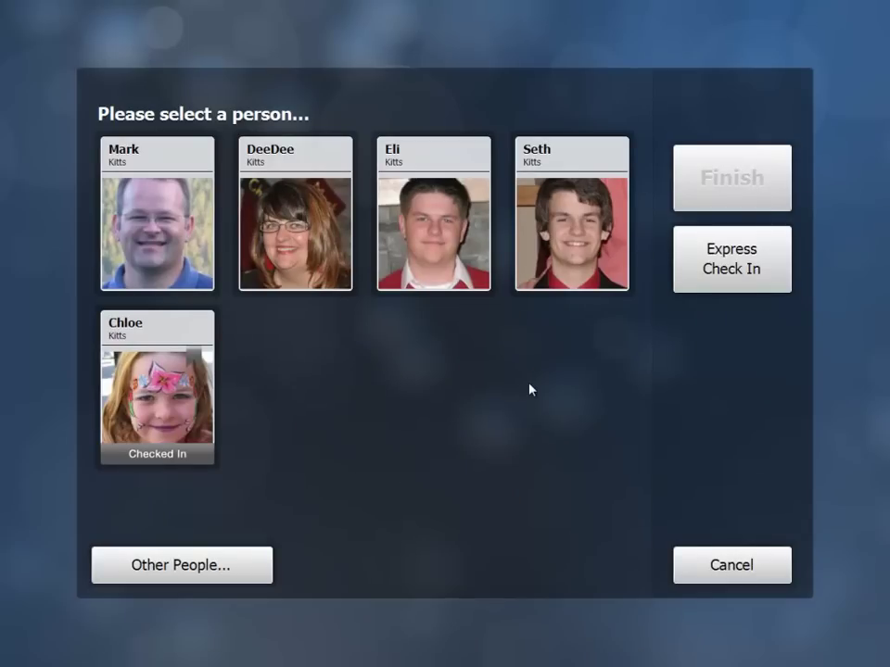
Mark the whole family for check-in with Express Check In and finish
click(756, 268)
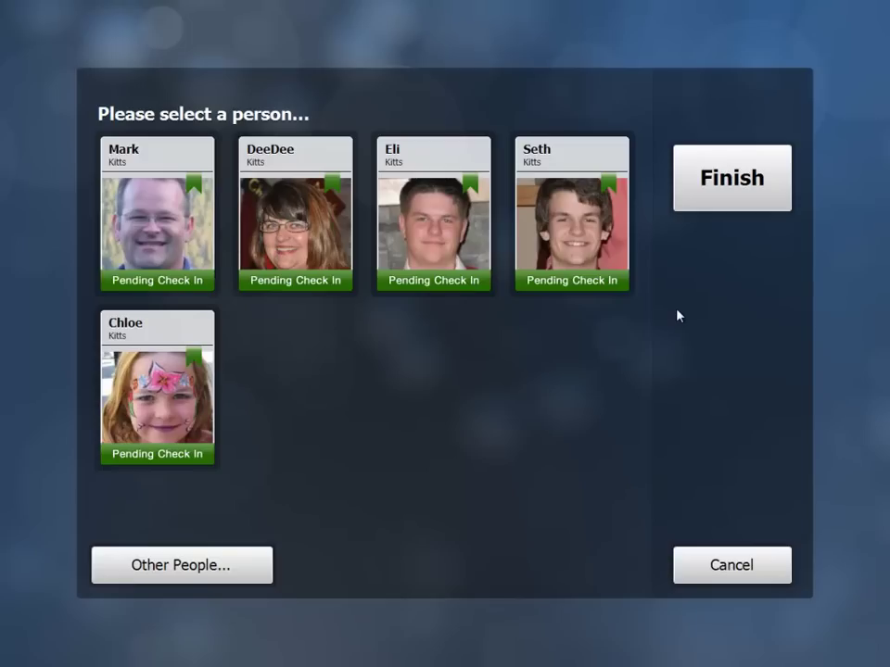
click(731, 191)
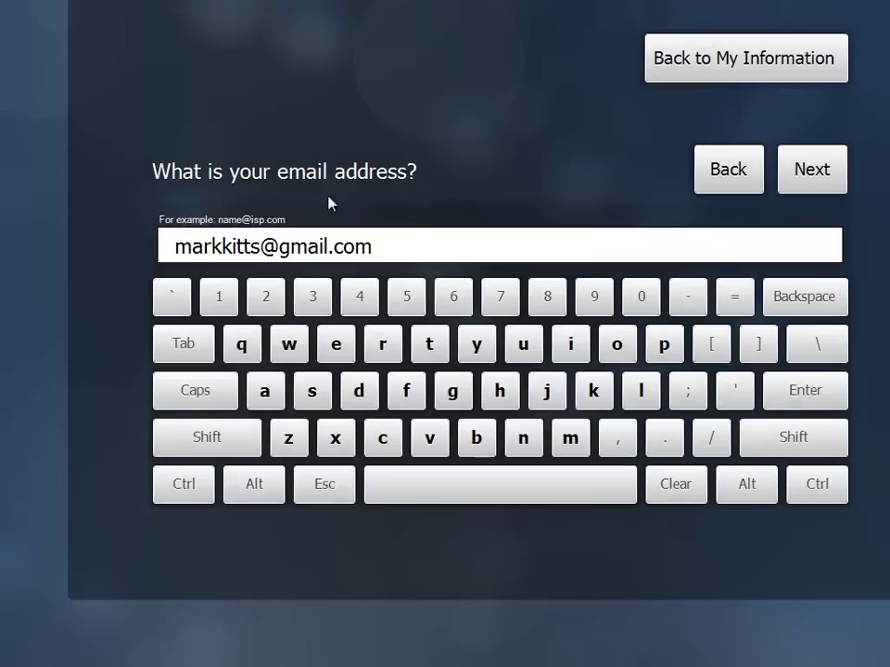
Move past the email address question and open the Photos section of the personal information
click(818, 175)
click(819, 176)
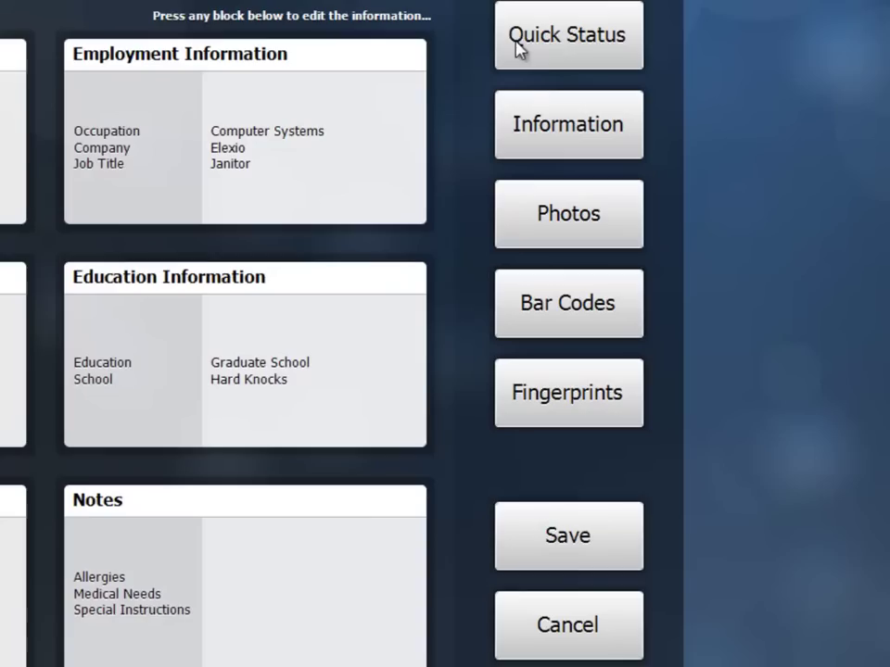
click(575, 214)
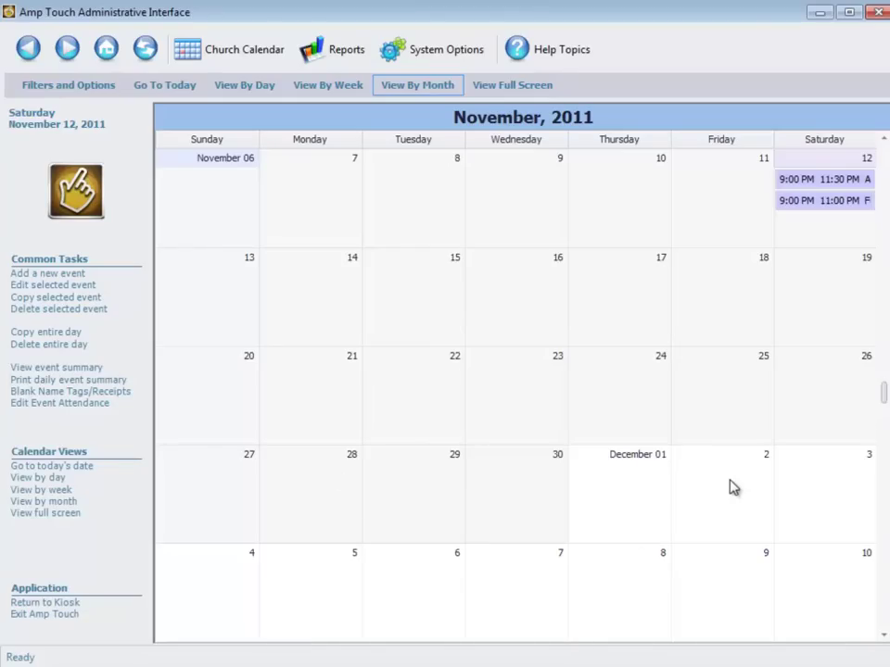
Start a new calendar event and look through the Classes, Events, Groups and Ministries event types
click(34, 281)
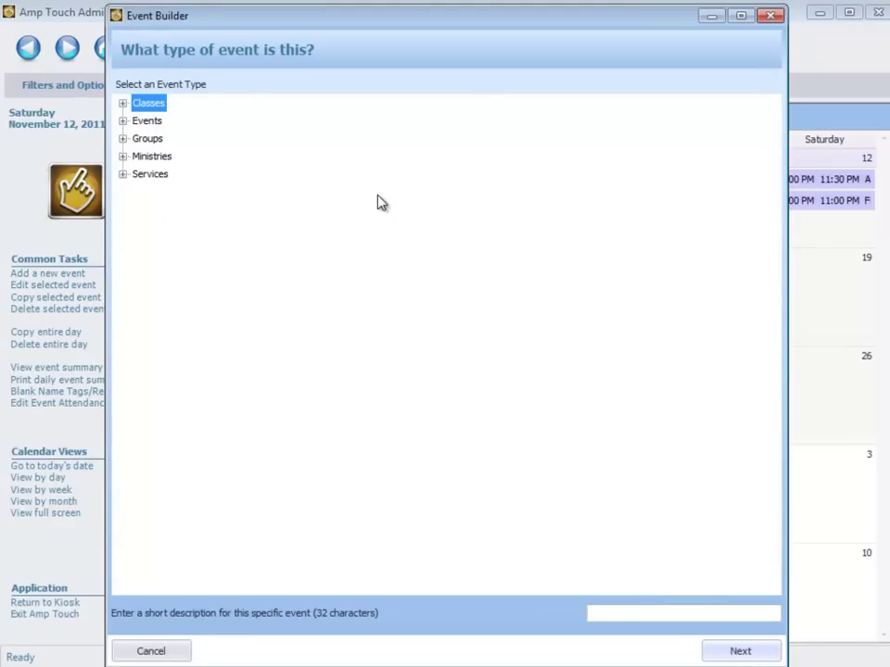
click(122, 104)
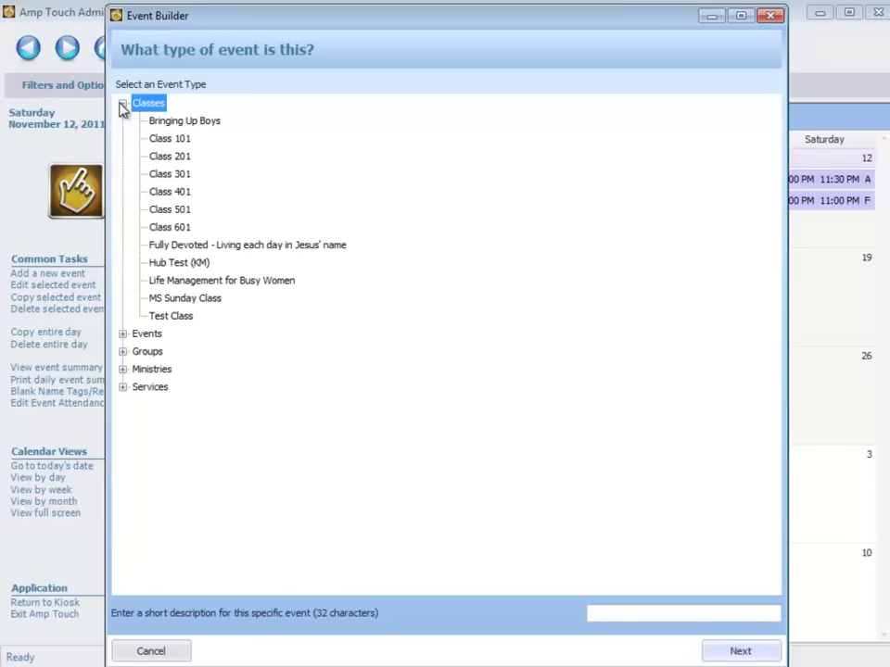
click(123, 334)
click(124, 103)
click(123, 349)
click(123, 103)
click(123, 369)
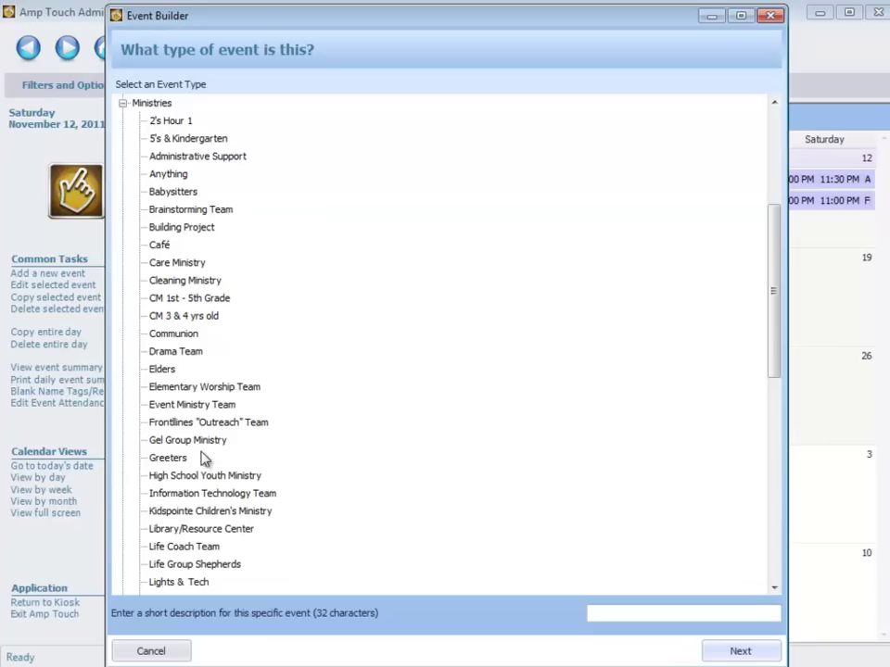
click(122, 103)
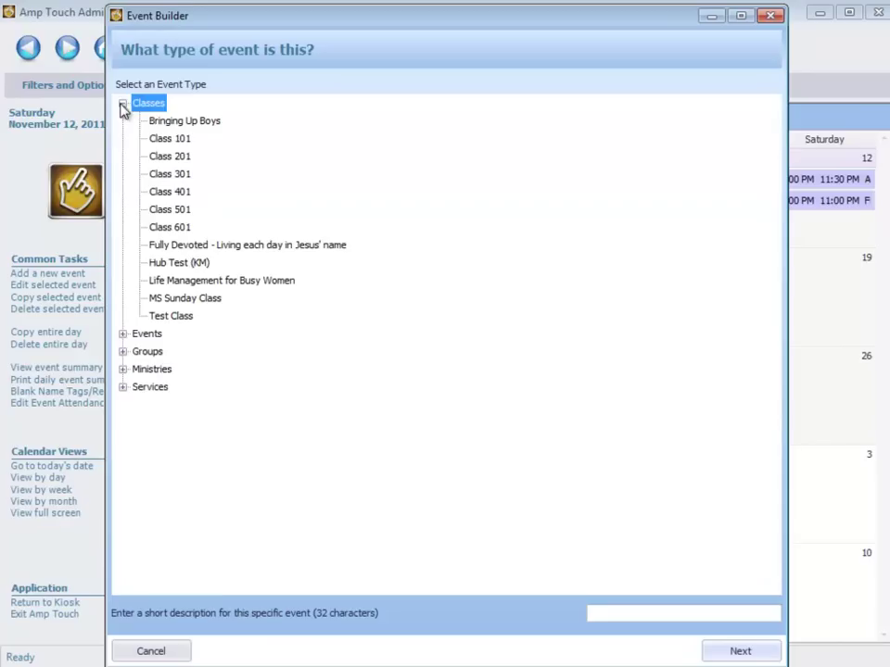
Choose the Nursery B service as the event type and continue to the date and location settings
click(123, 387)
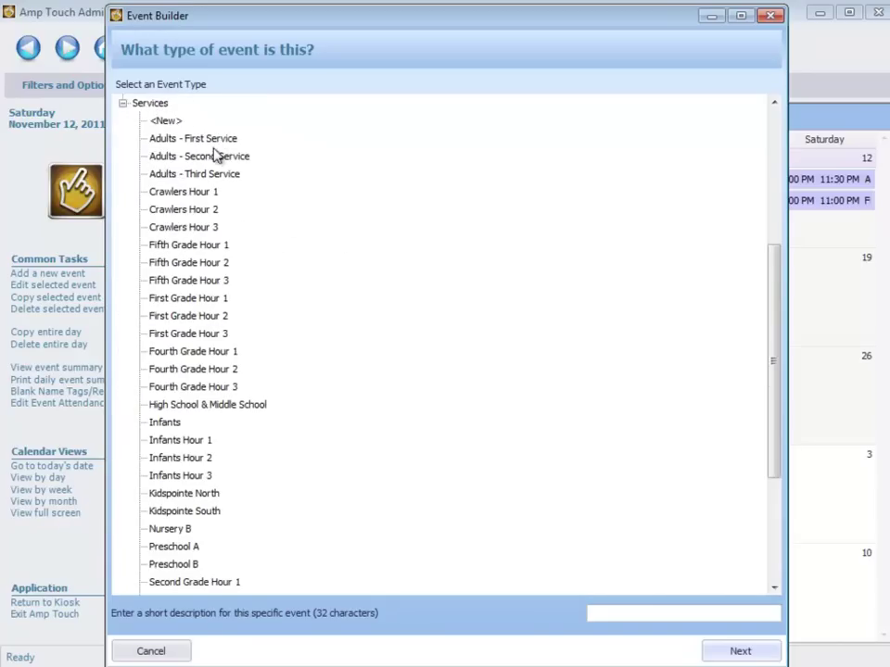
click(174, 529)
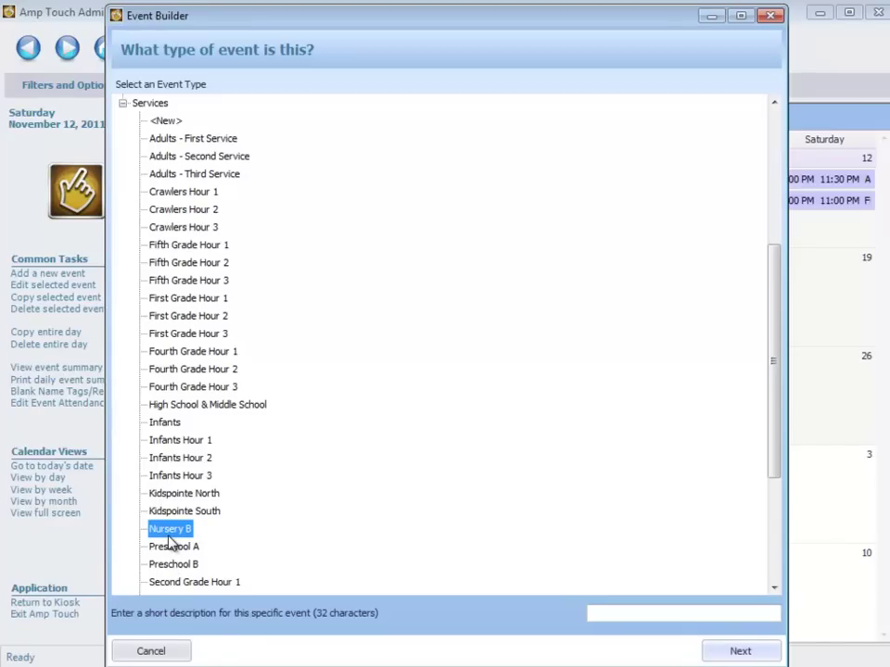
click(739, 651)
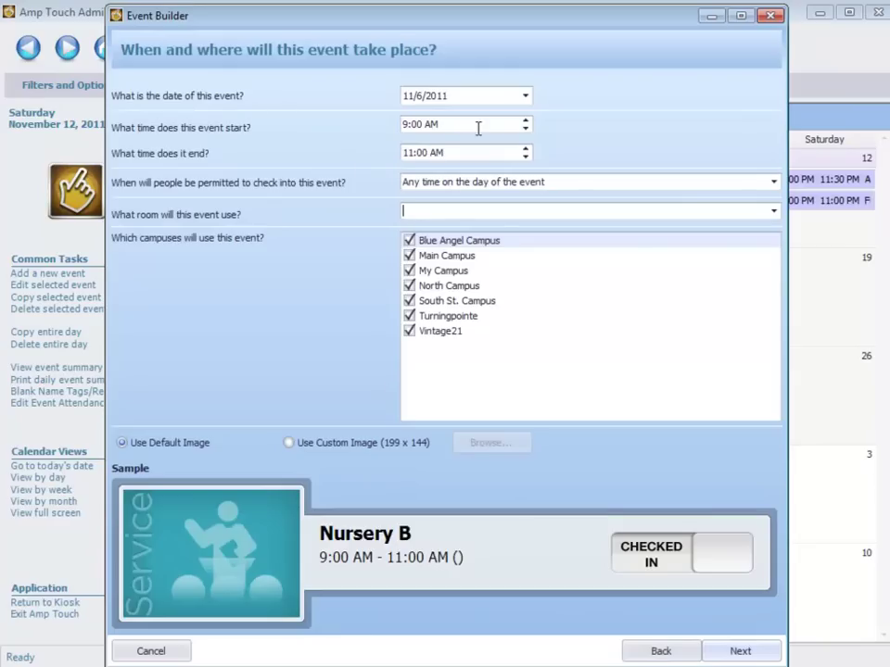
Set the event date to 11/13/2011, assign the Nursery room, and continue to the attendance settings
click(525, 95)
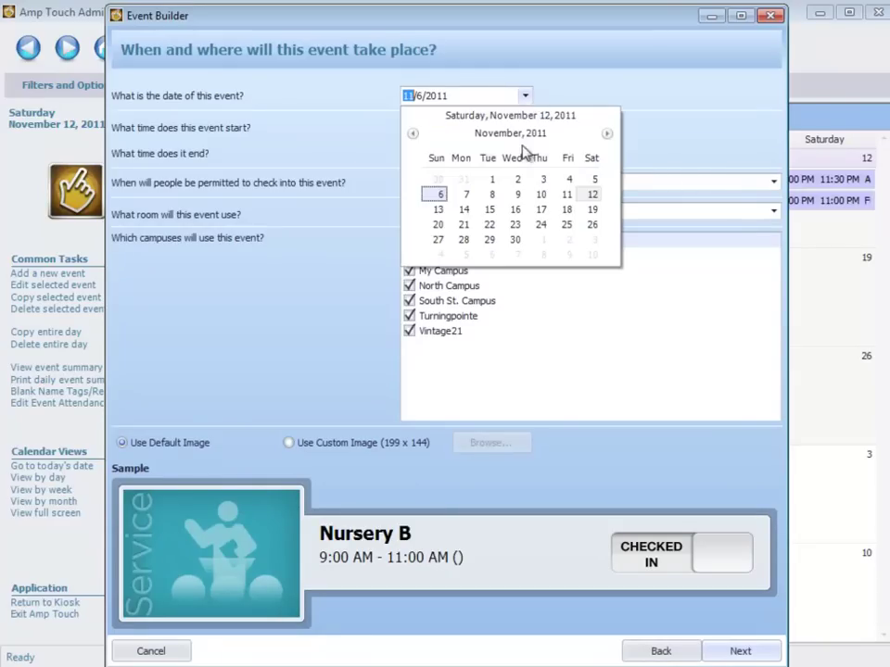
click(438, 209)
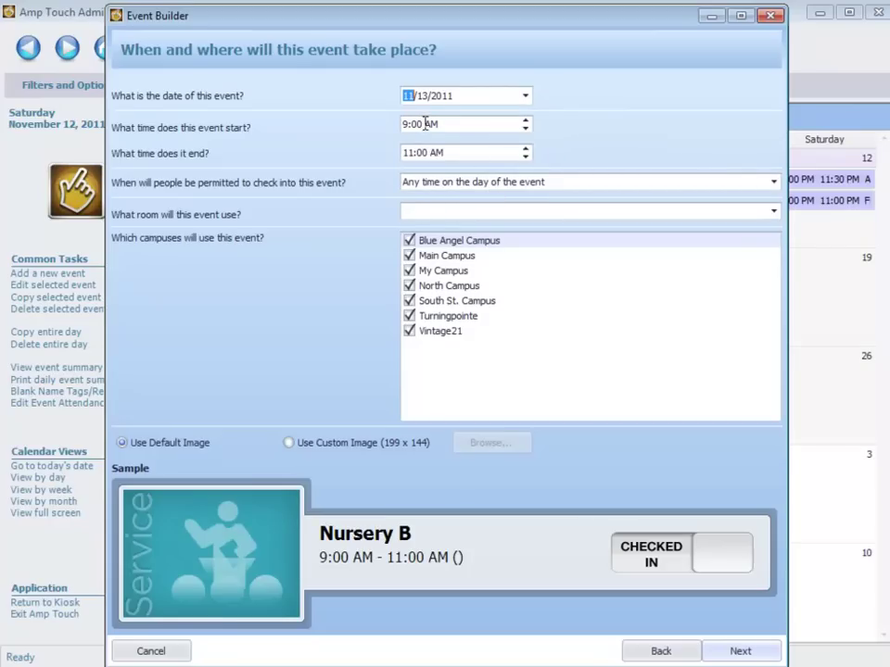
click(774, 213)
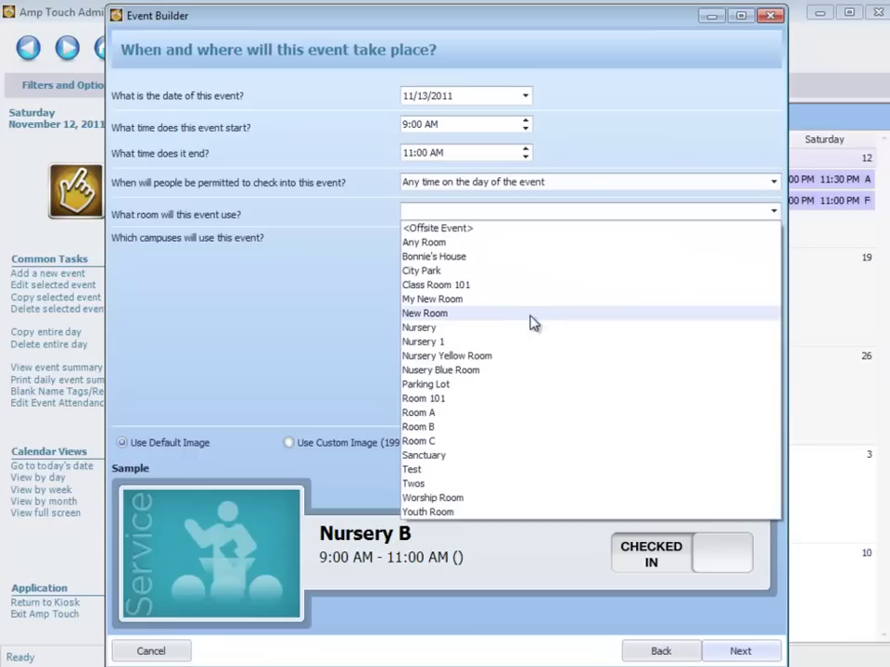
click(436, 329)
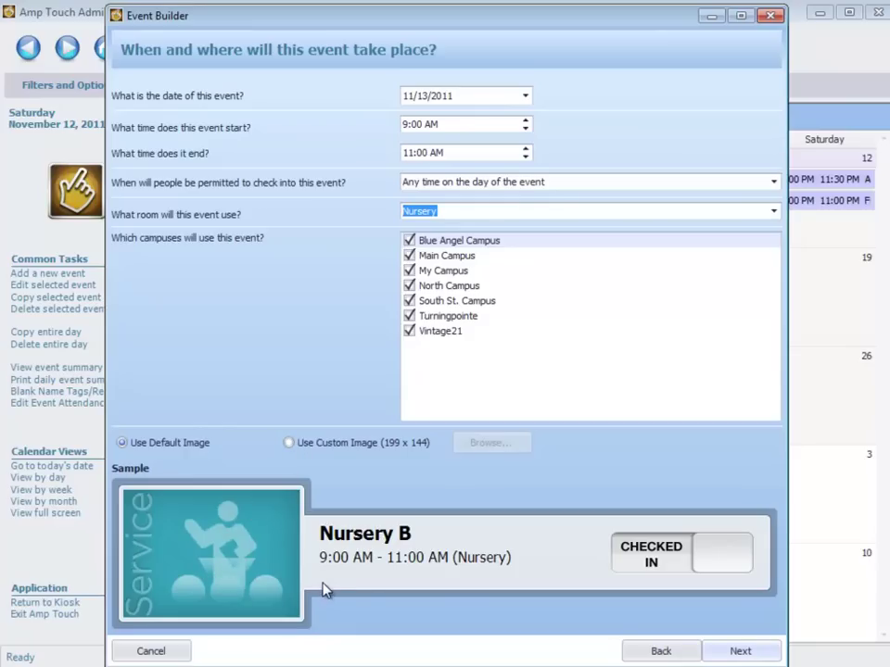
click(748, 651)
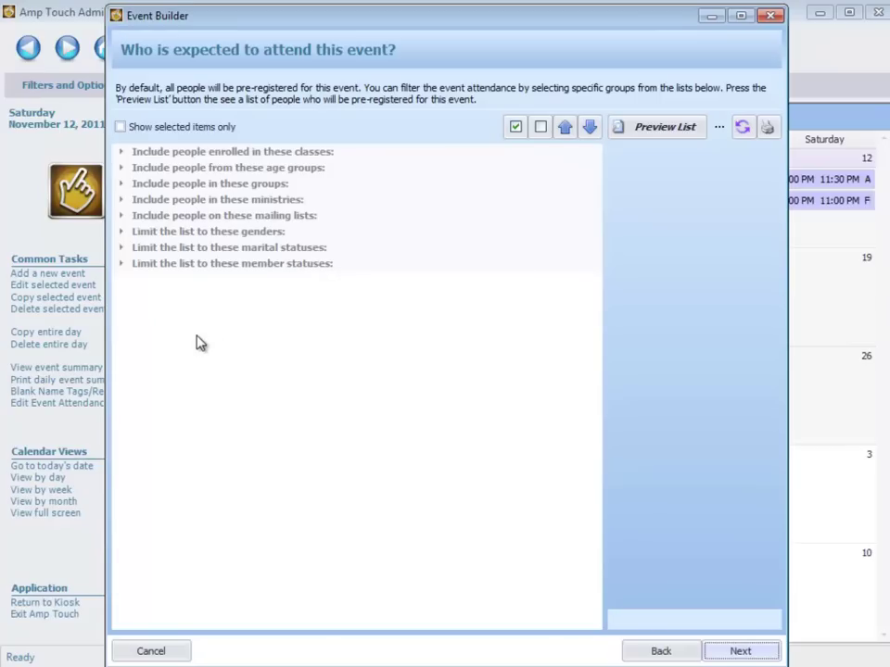
Limit expected attendance to the Infants and Nursery age groups and continue to the additional options
click(120, 167)
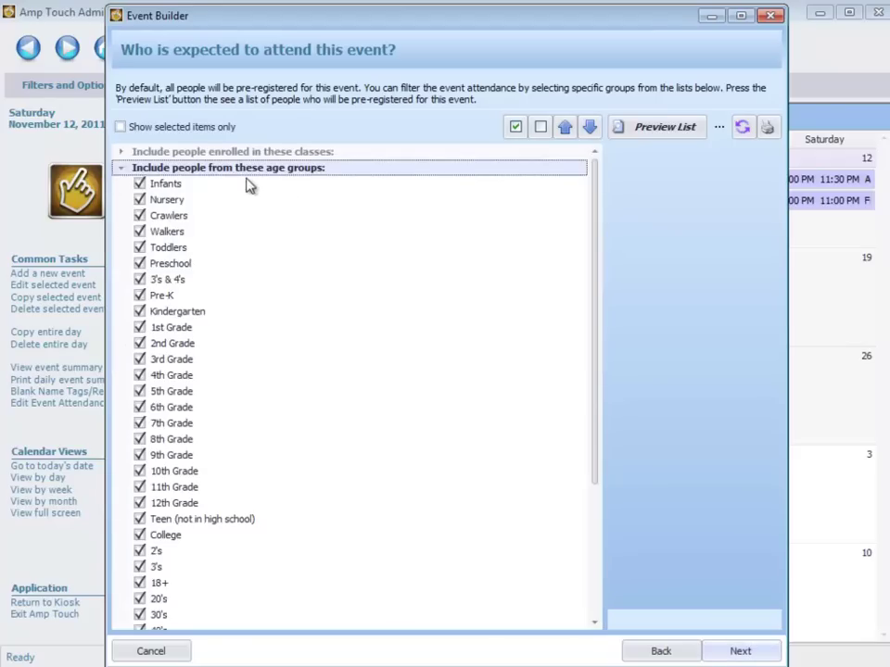
click(541, 127)
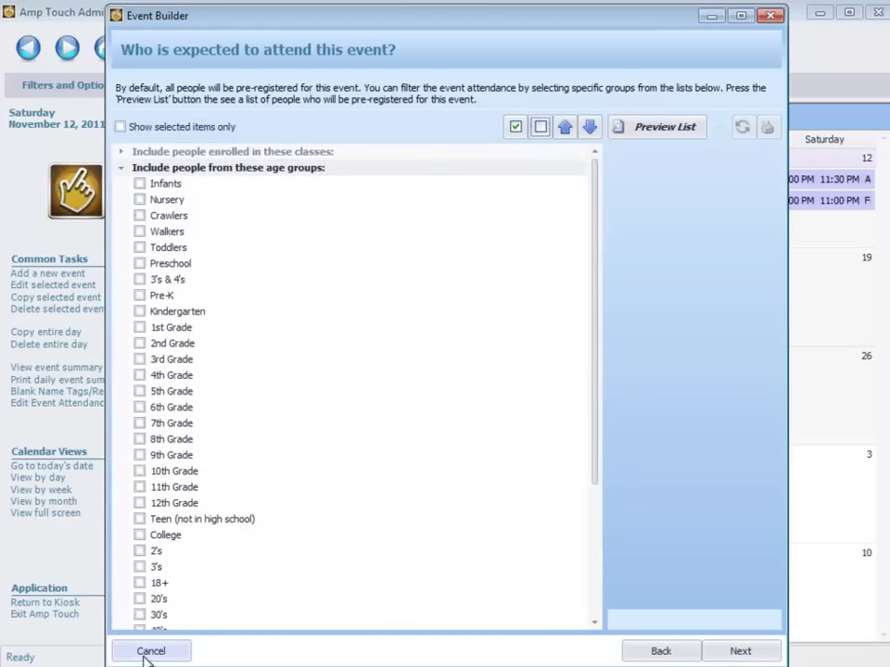
click(139, 183)
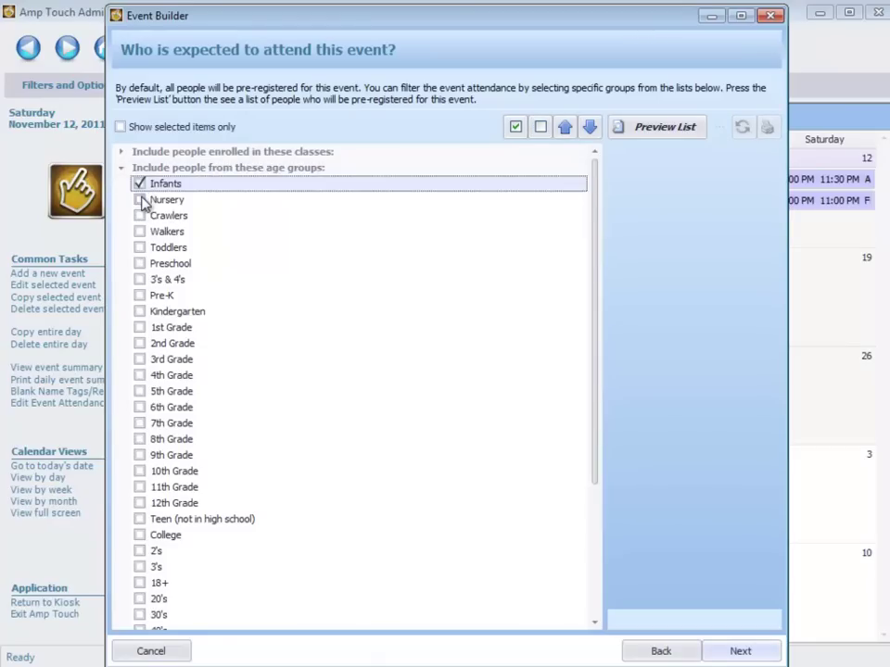
click(139, 200)
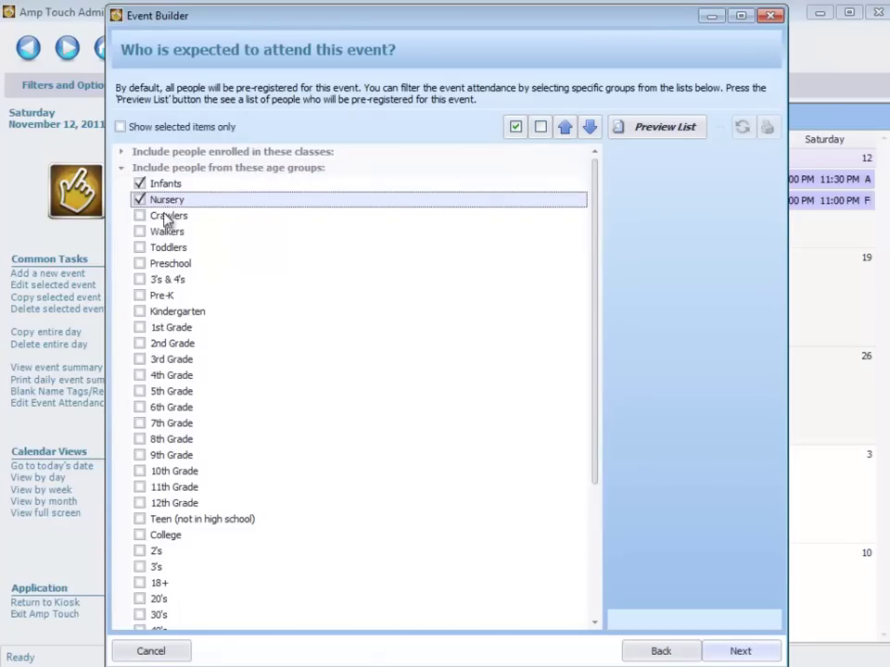
click(741, 651)
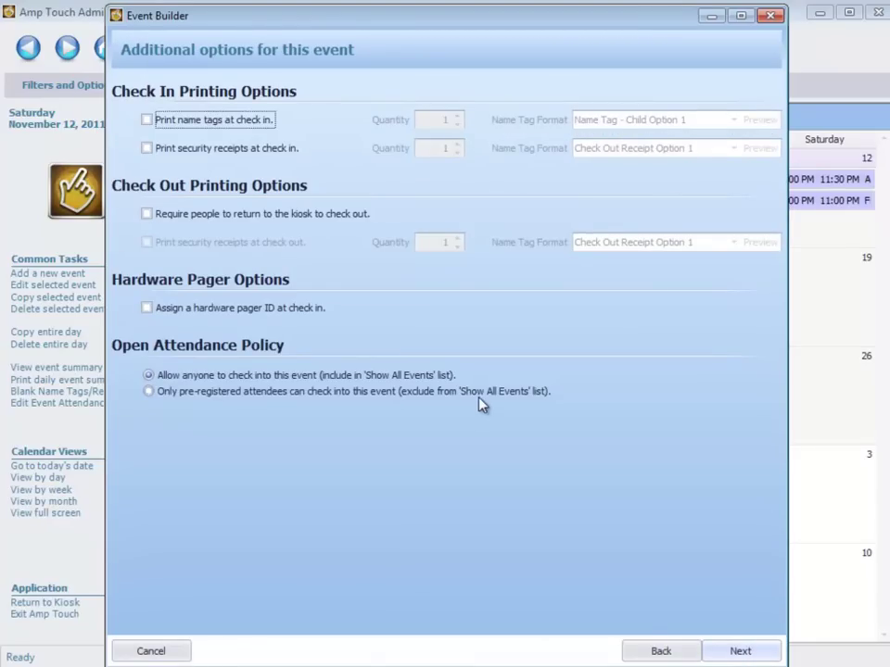
Enable printing of name tags and security receipts at check-in, with a name tag quantity of 2
click(148, 120)
click(147, 149)
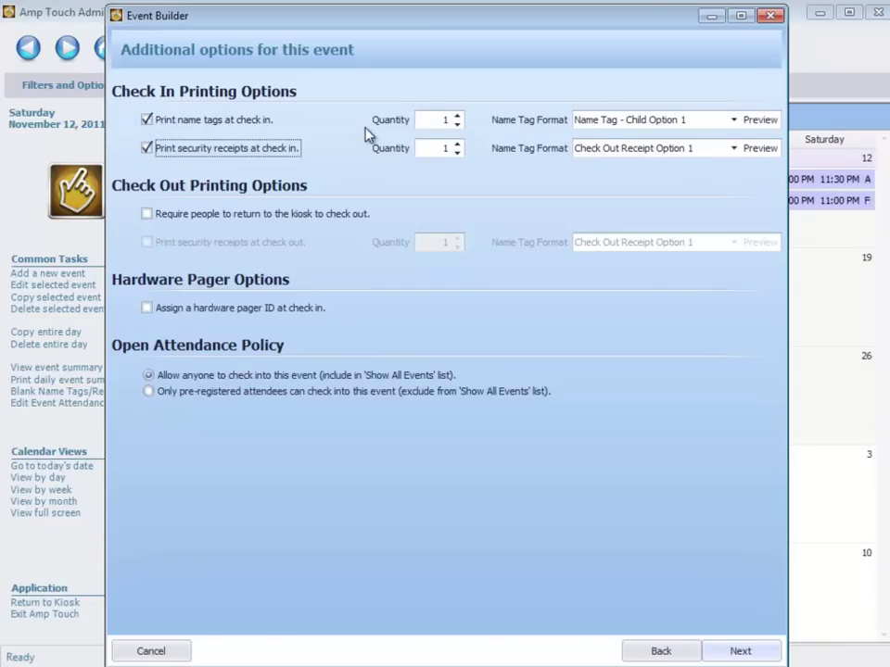
drag(438, 120, 471, 125)
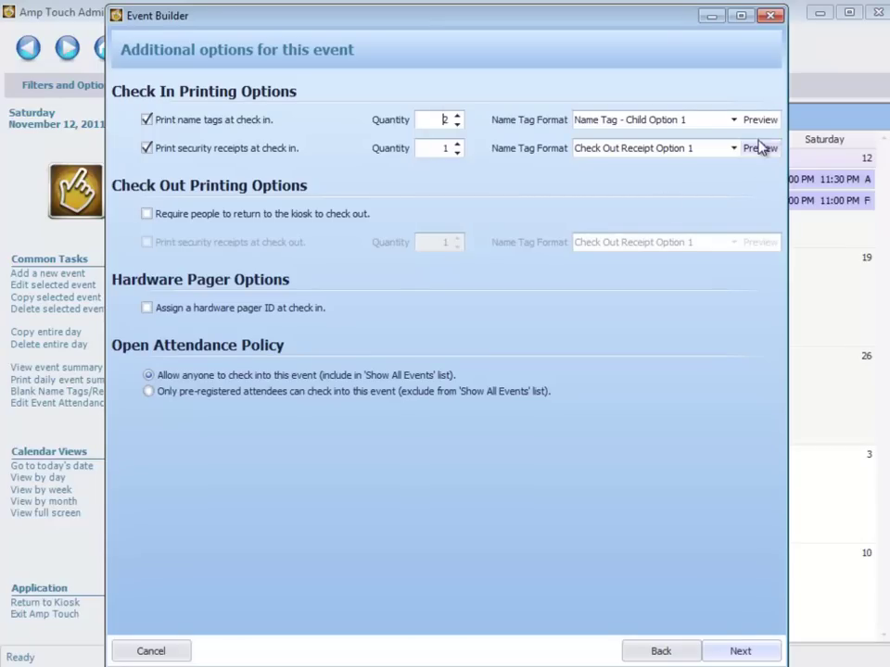
Compare the available name tag layouts and set the check-in name tag format to Name Tag - Child Option 6, showing room and code
click(765, 126)
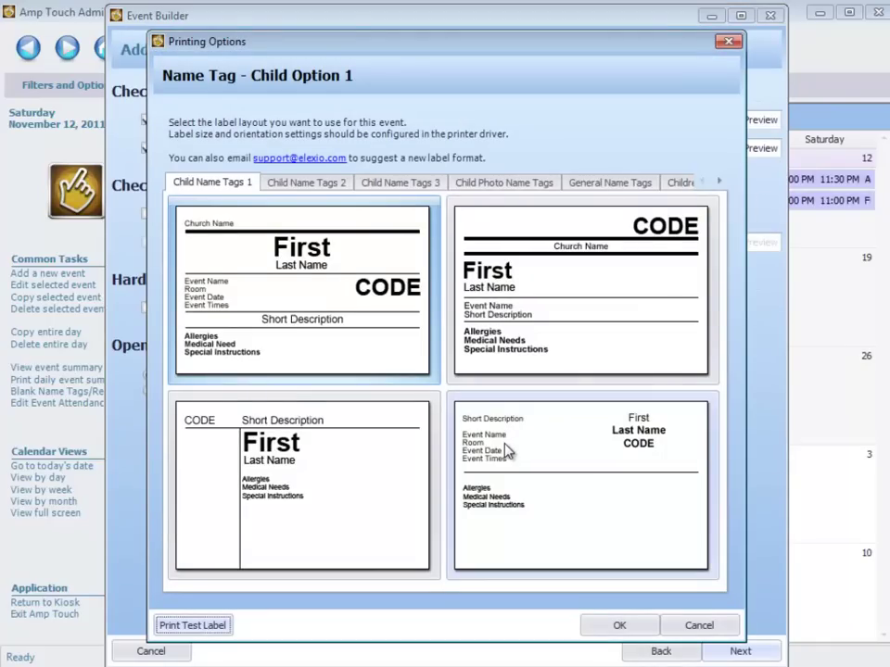
click(327, 189)
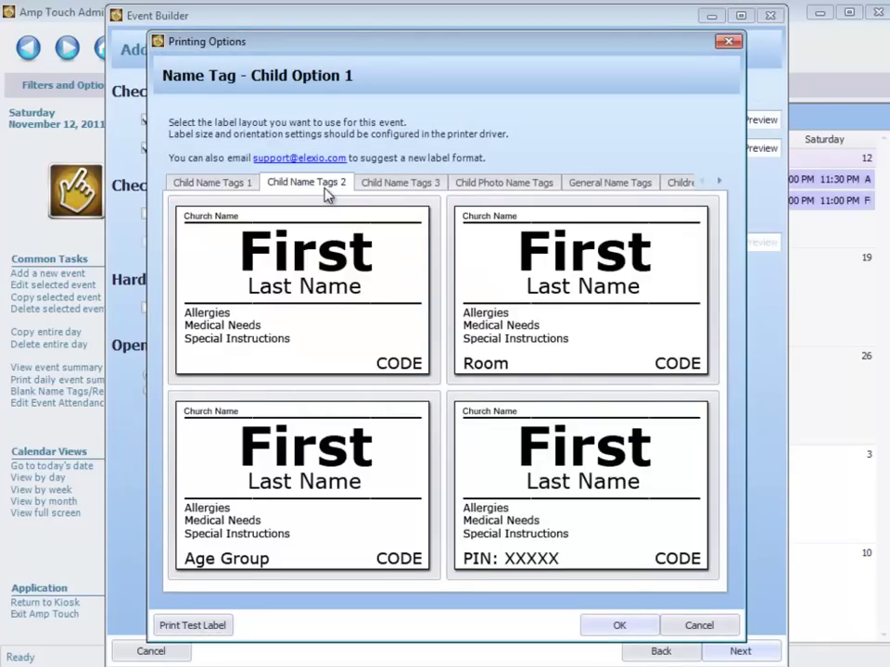
click(396, 183)
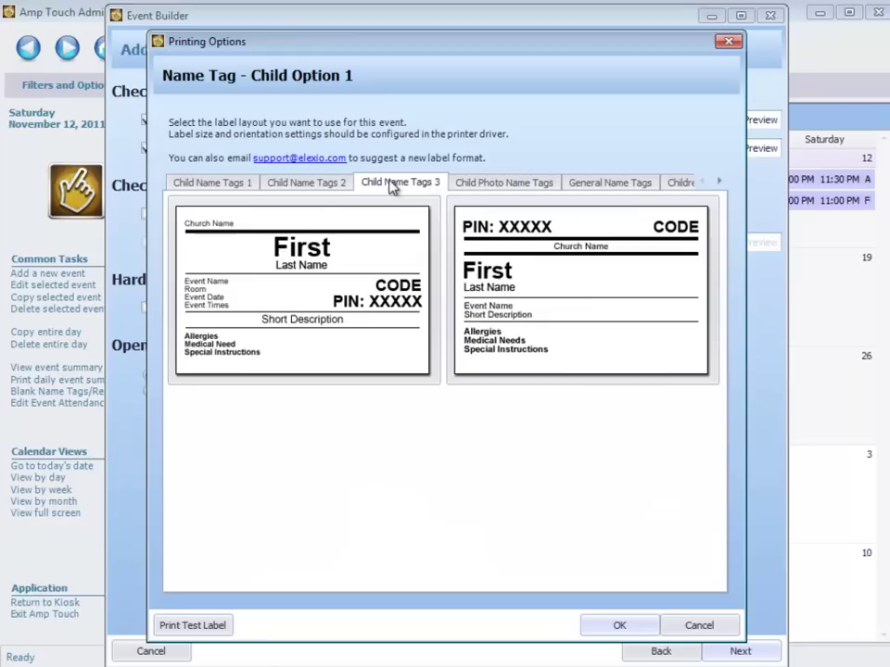
click(490, 186)
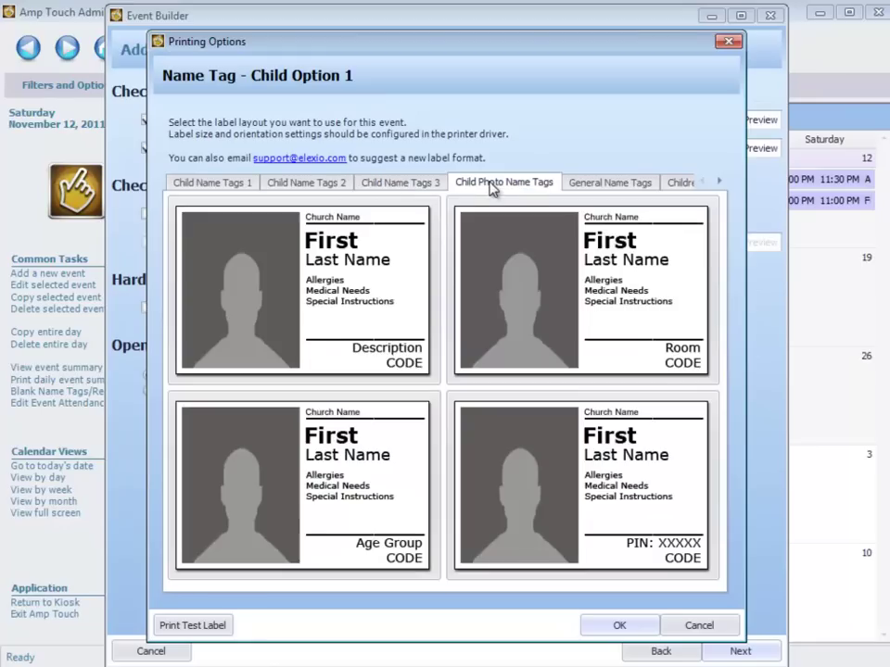
click(581, 184)
click(678, 183)
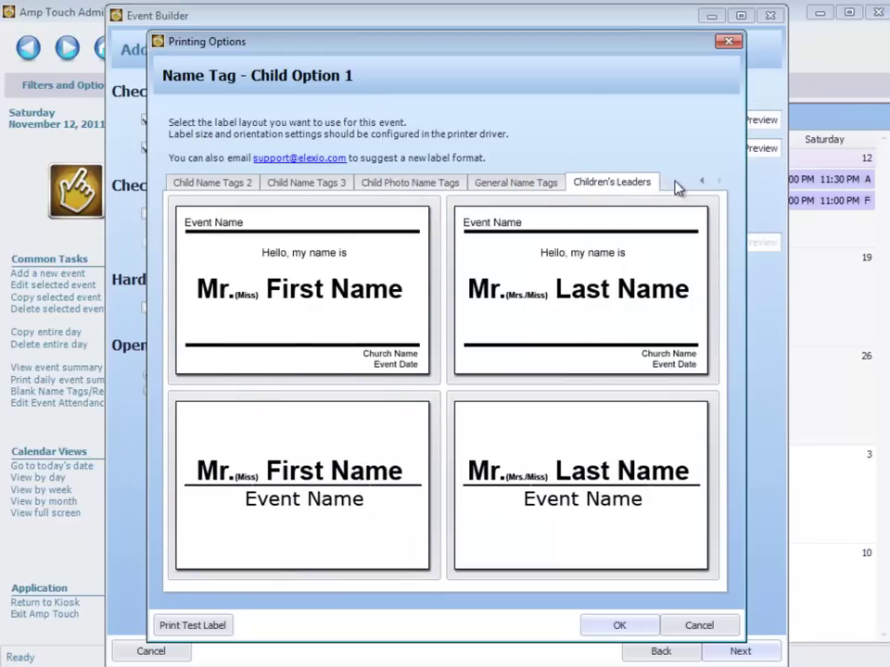
click(425, 189)
click(331, 187)
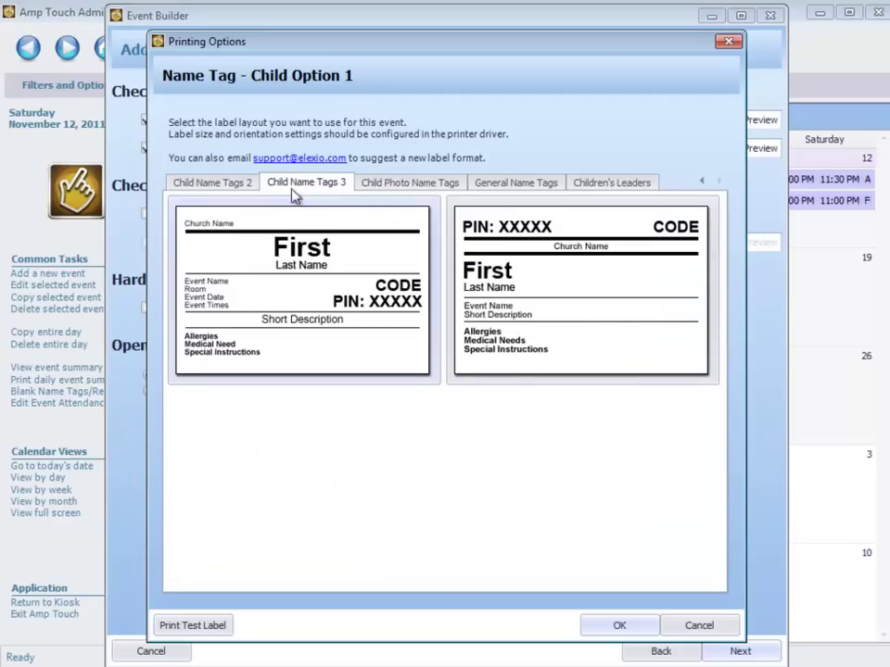
click(373, 185)
click(237, 183)
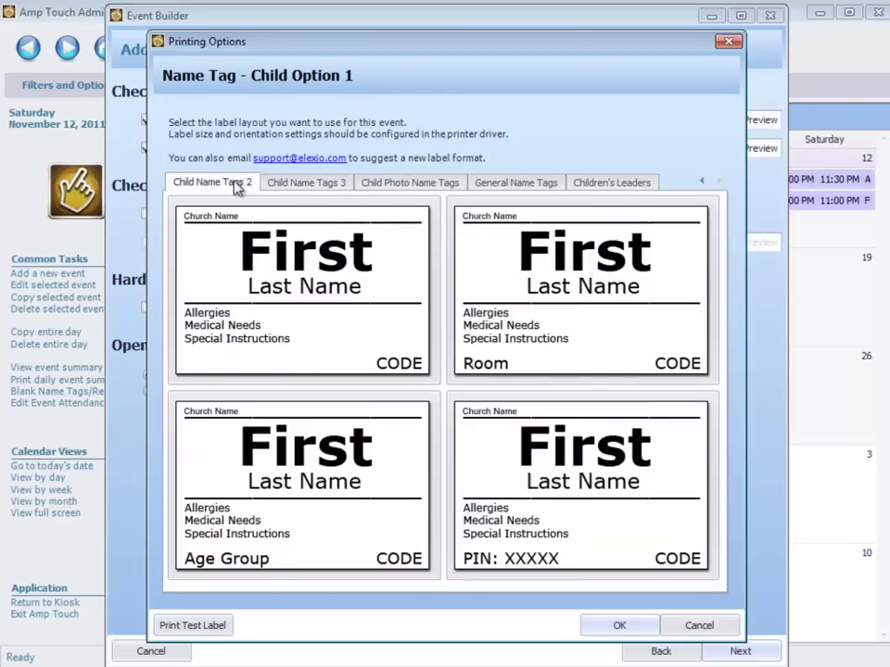
click(636, 295)
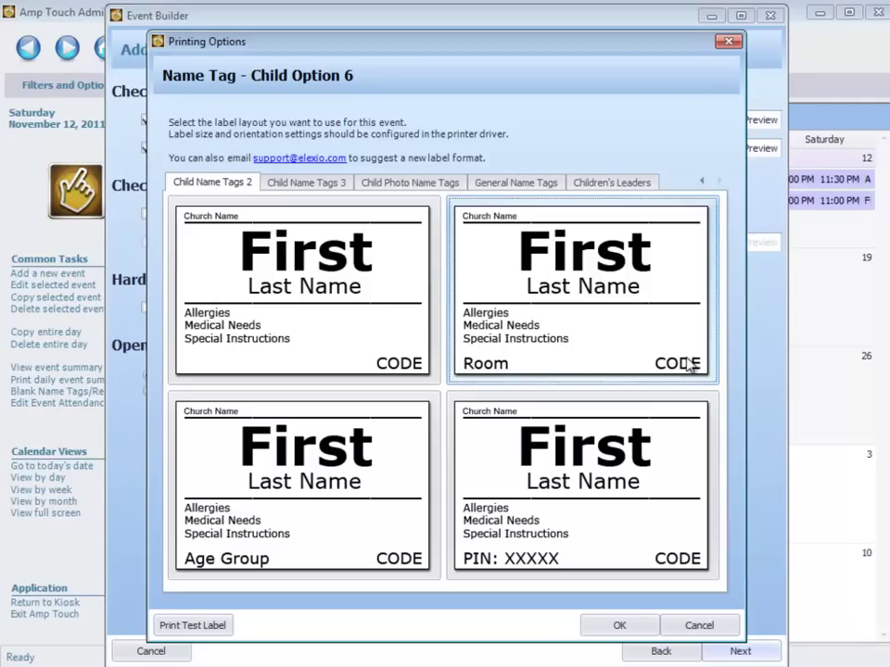
click(638, 630)
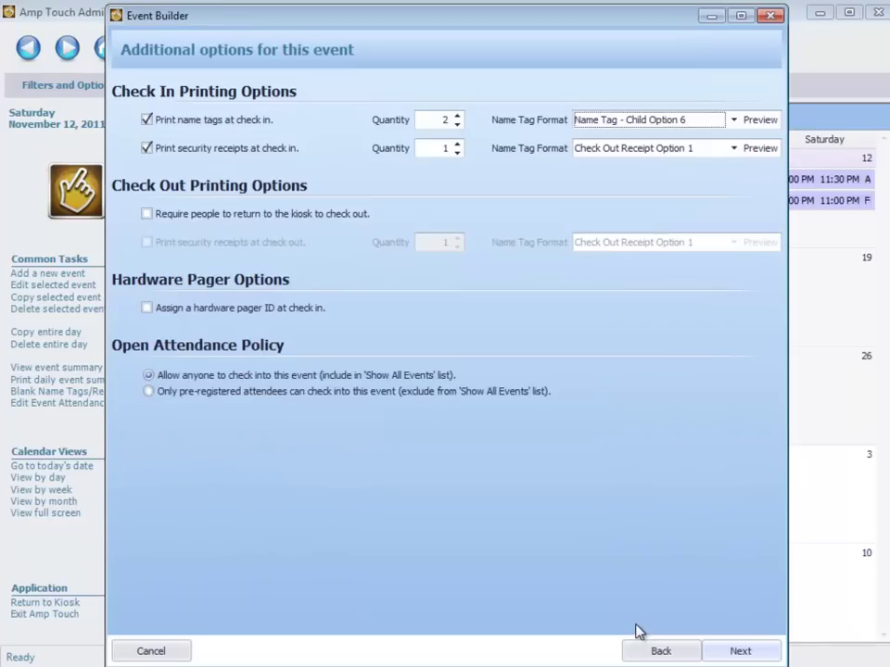
Review the check out receipt, summary check in and summary check out layouts, keeping Check Out Receipt Option 1 for the security receipts
click(760, 150)
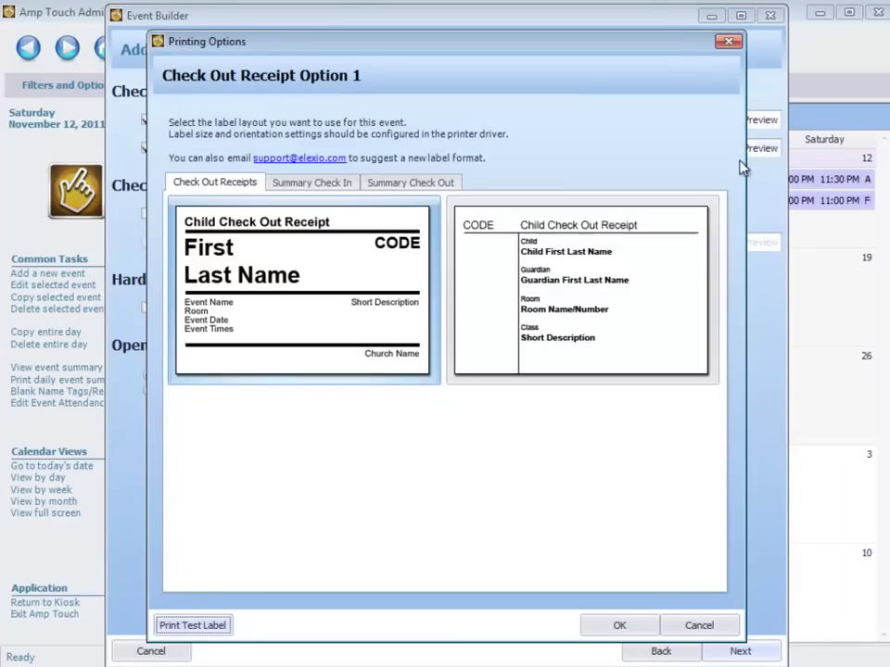
click(325, 188)
click(400, 188)
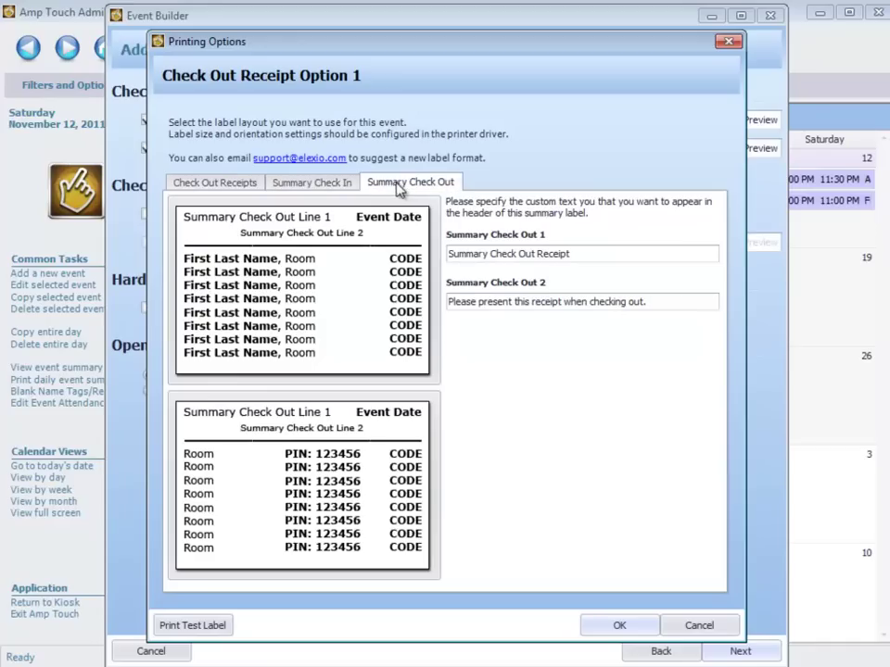
click(314, 190)
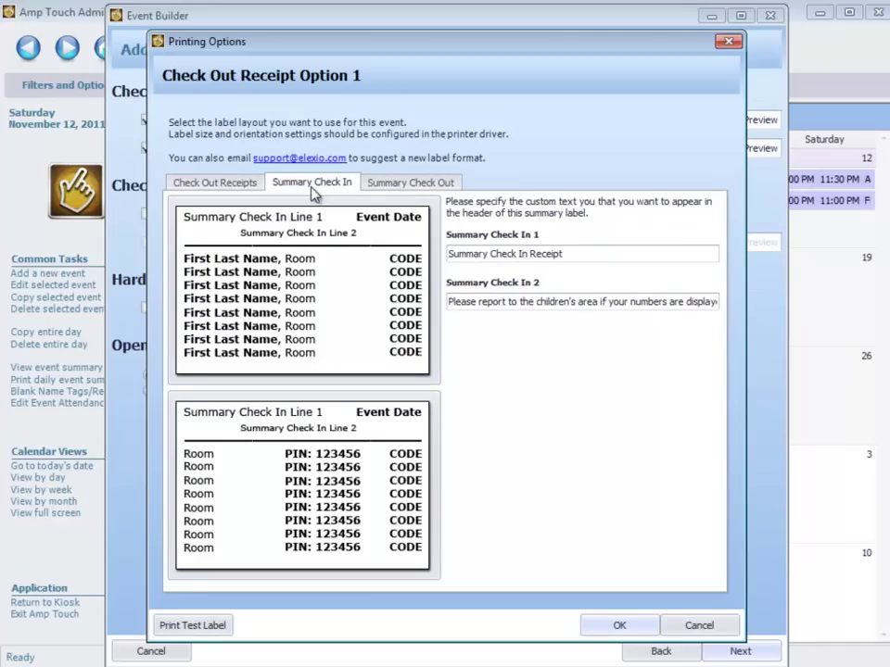
click(389, 183)
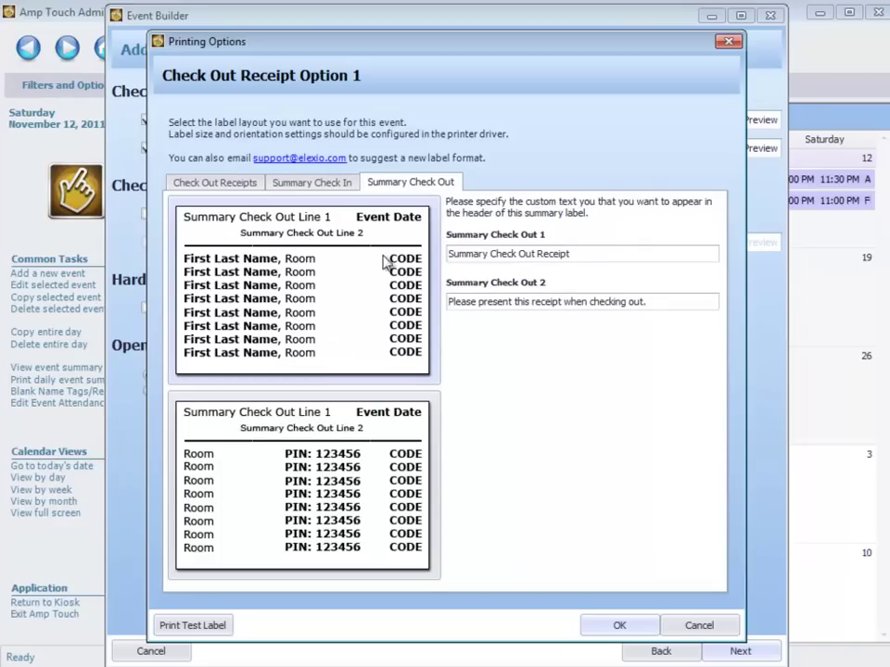
click(237, 183)
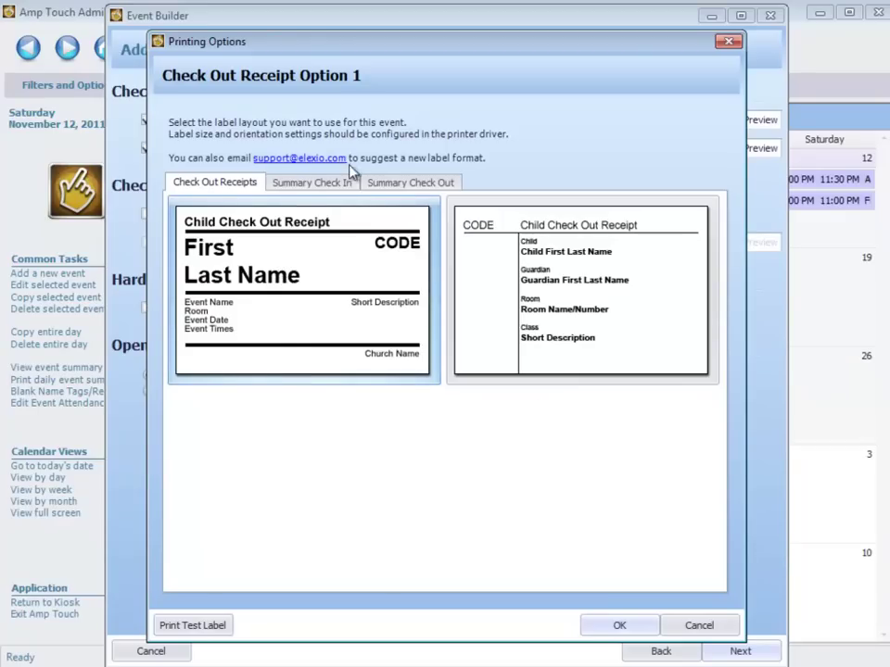
click(331, 184)
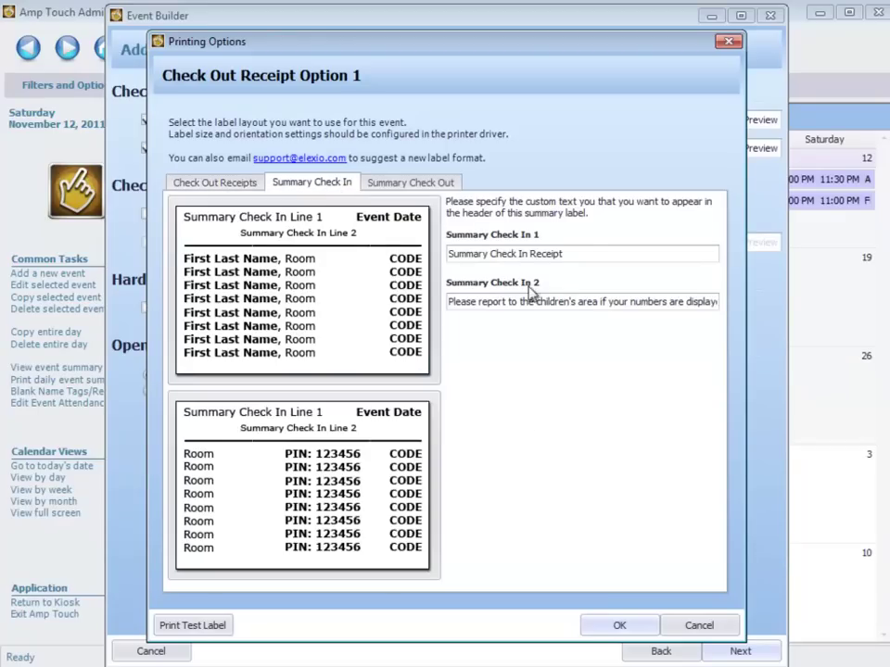
click(623, 626)
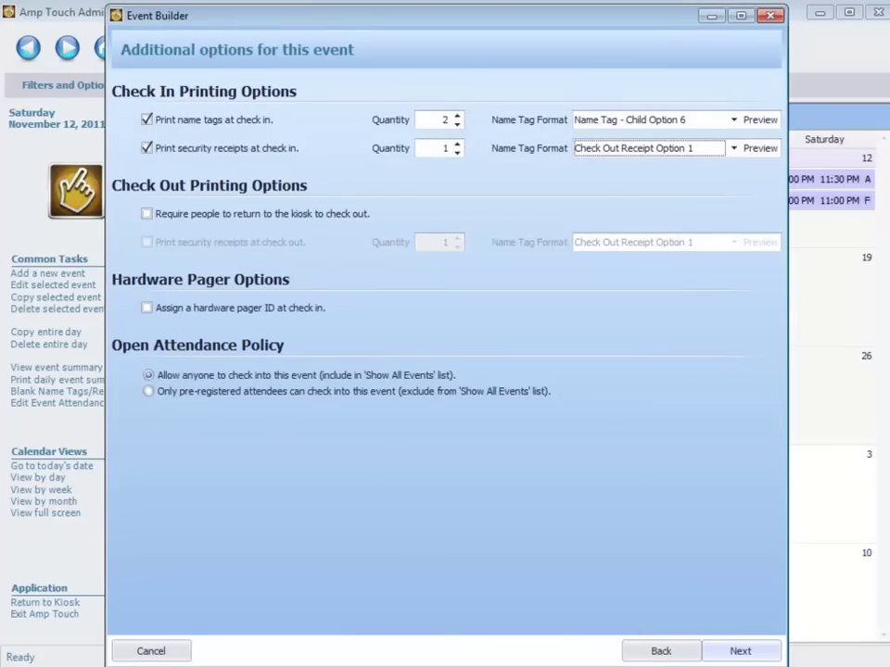
Continue to the summary, save the Nursery B event, and open Sunday November 13, 2011 in the day view
key(Return)
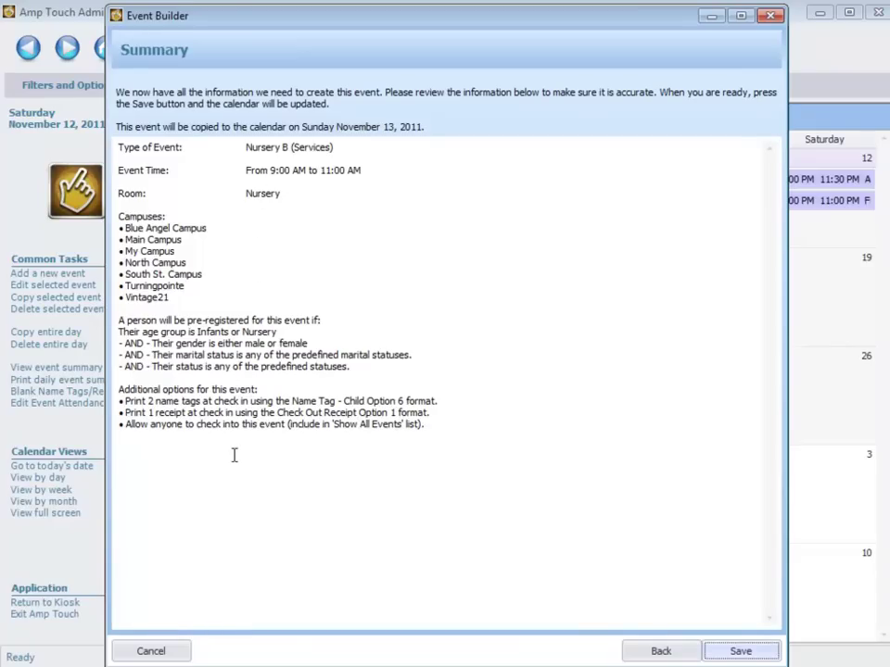
click(751, 652)
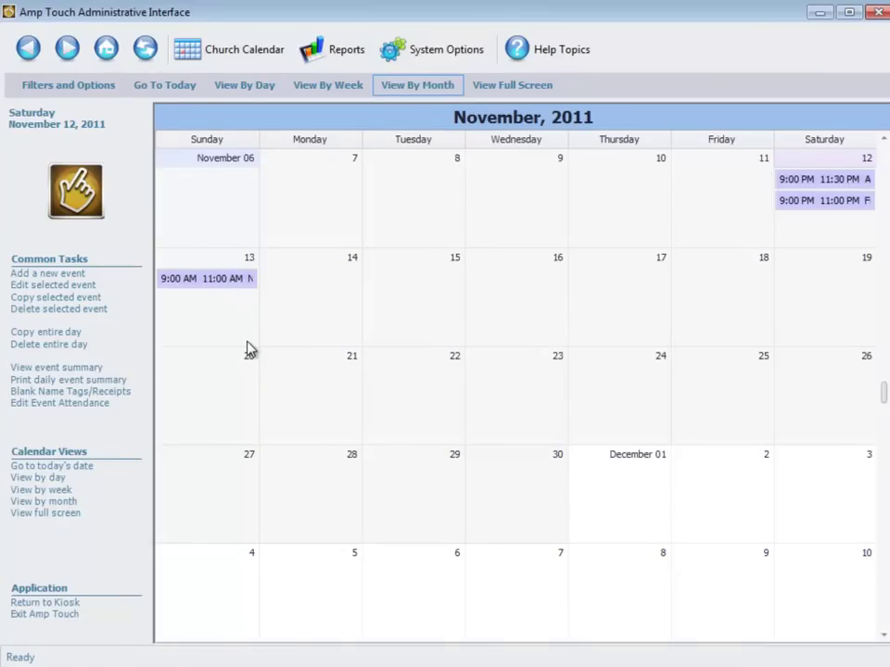
double_click(248, 342)
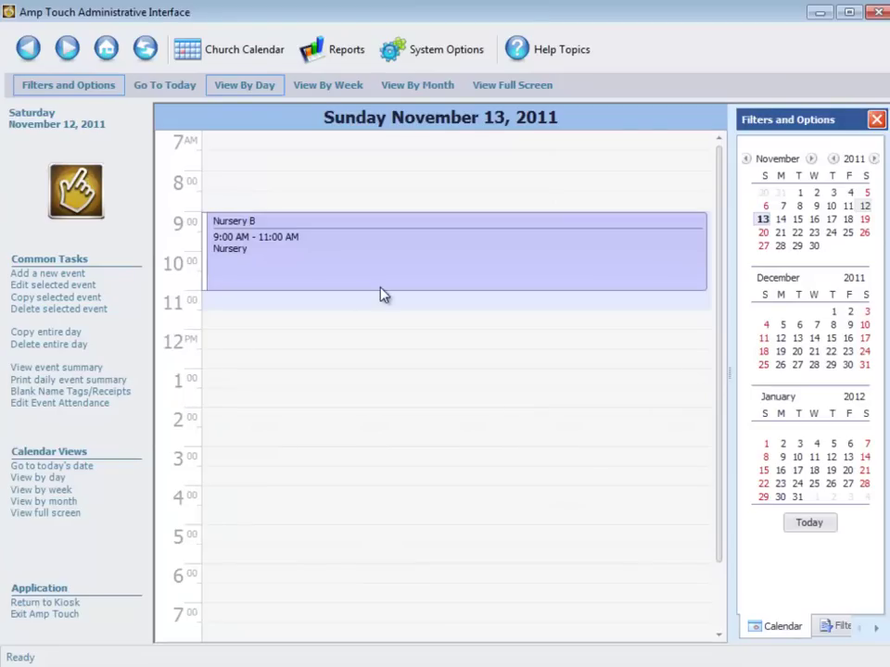
mouse_move(381, 289)
Copy the entire day's events with a weekly recurrence, every 1 week on Sunday, repeating the pattern 52 times
click(59, 339)
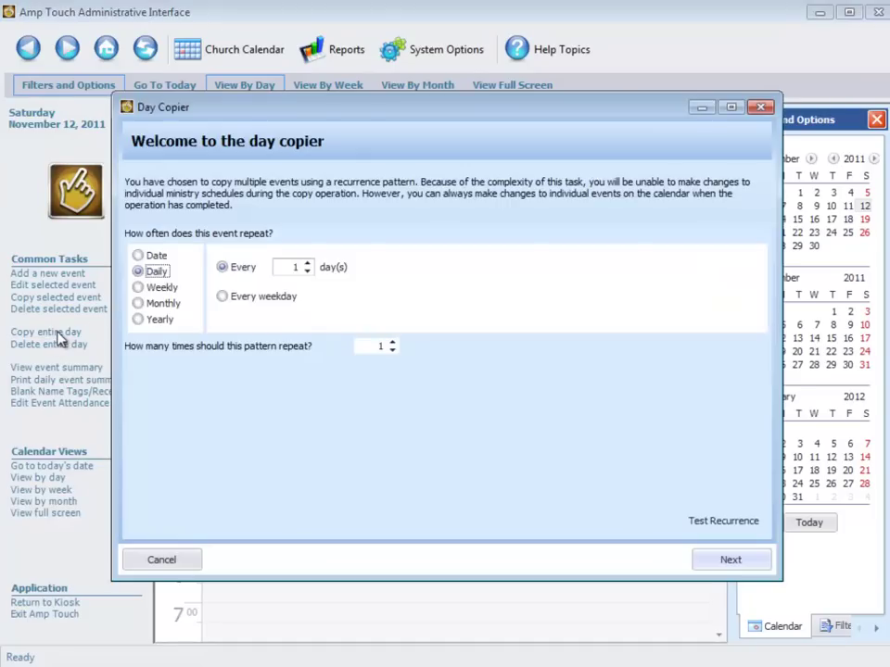
click(158, 287)
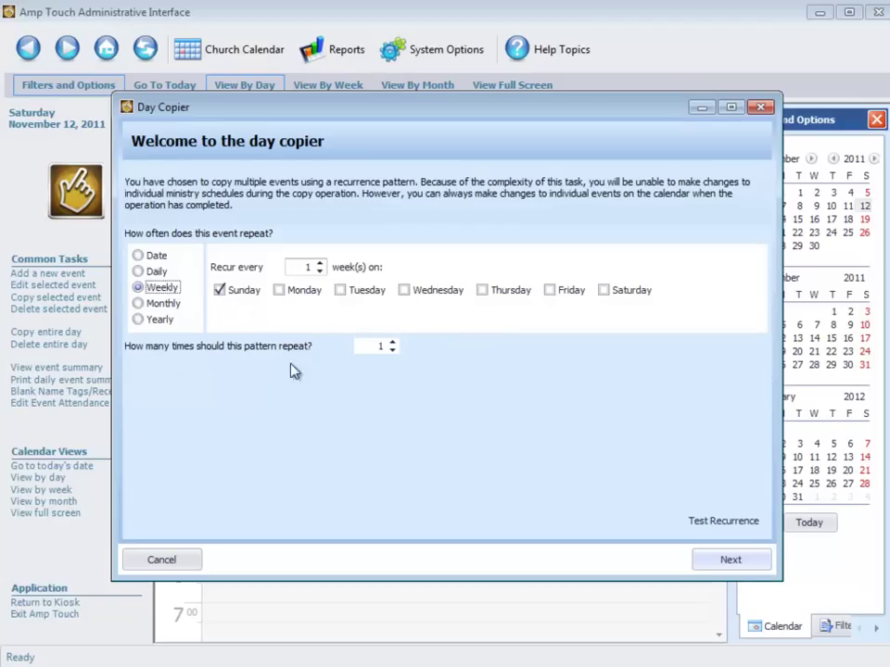
click(372, 346)
text(52)
key(BackSpace)
text(2)
click(732, 561)
click(731, 559)
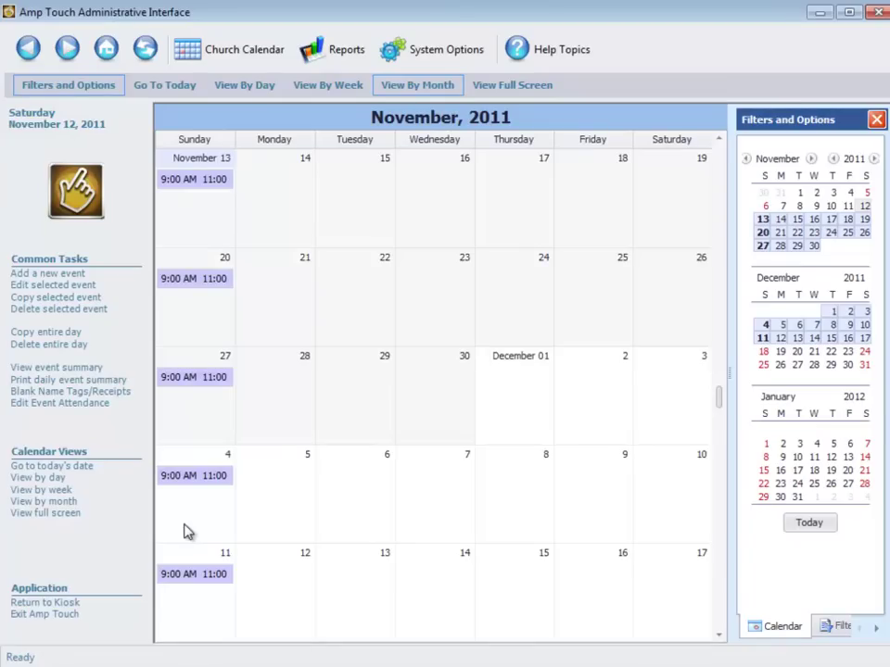
Look over the available attendance, involvement and people list reports
click(335, 53)
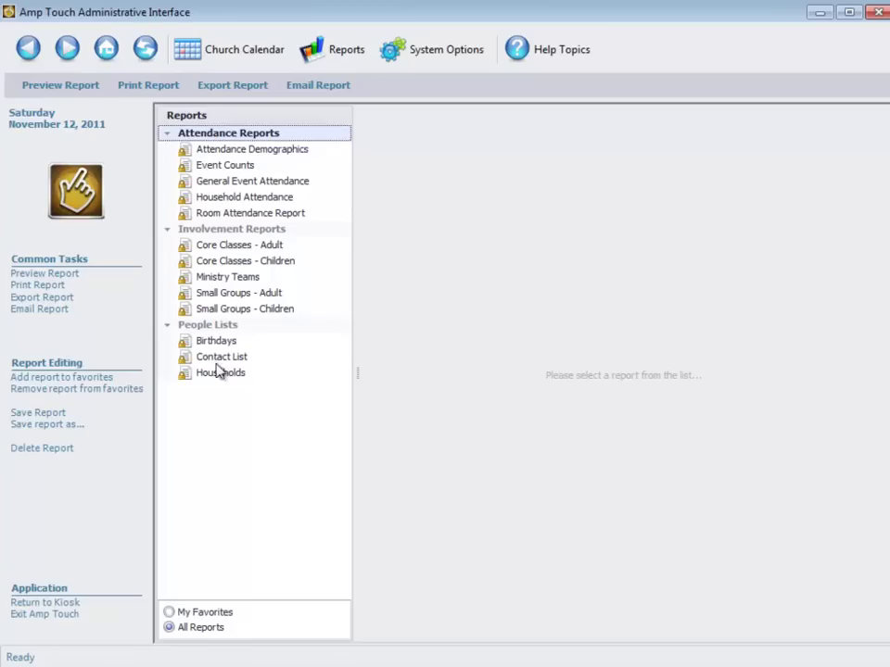
In the system options, set Use Fingerprint Reader under Account Access to No and return it to Yes
click(436, 43)
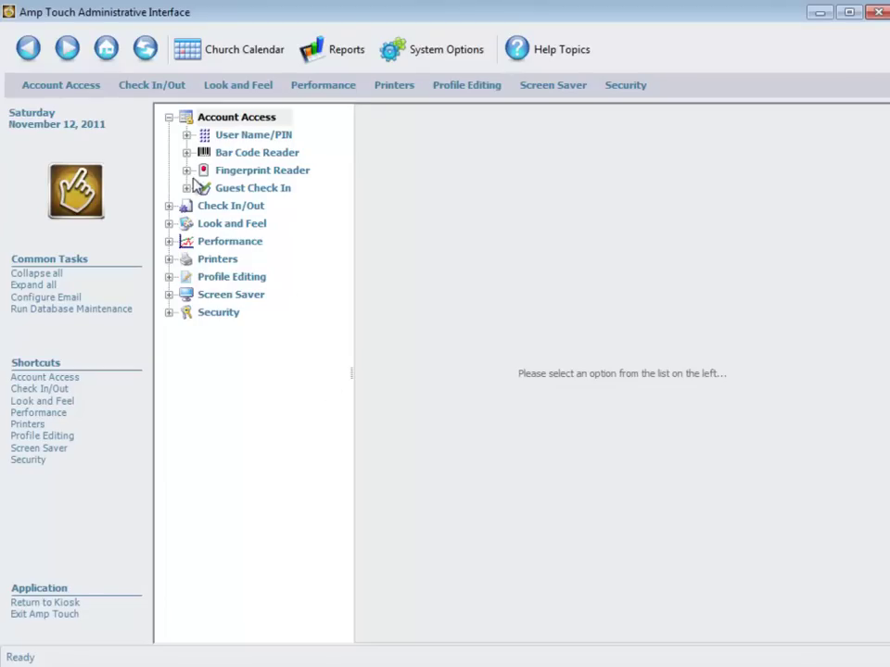
click(186, 171)
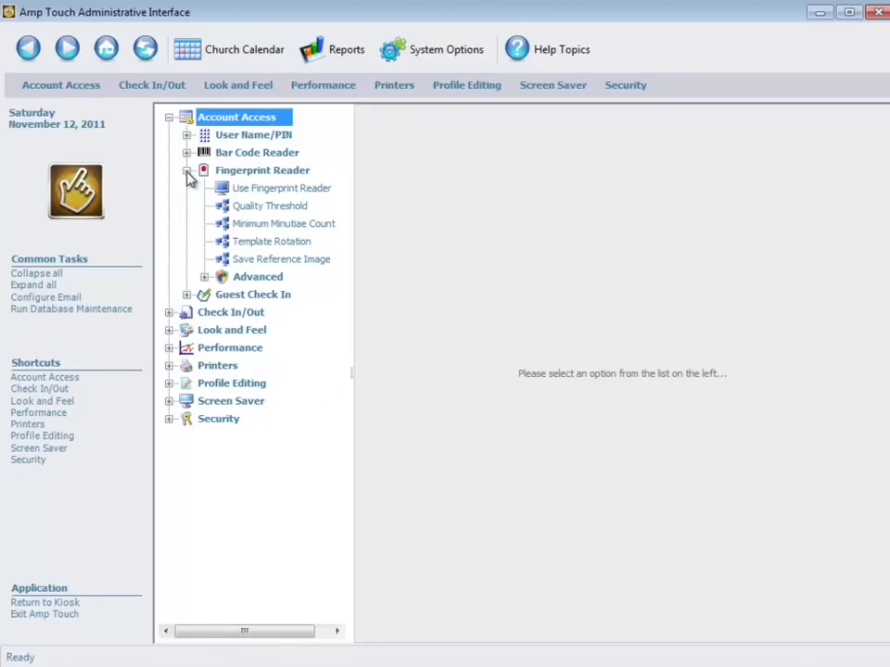
click(270, 190)
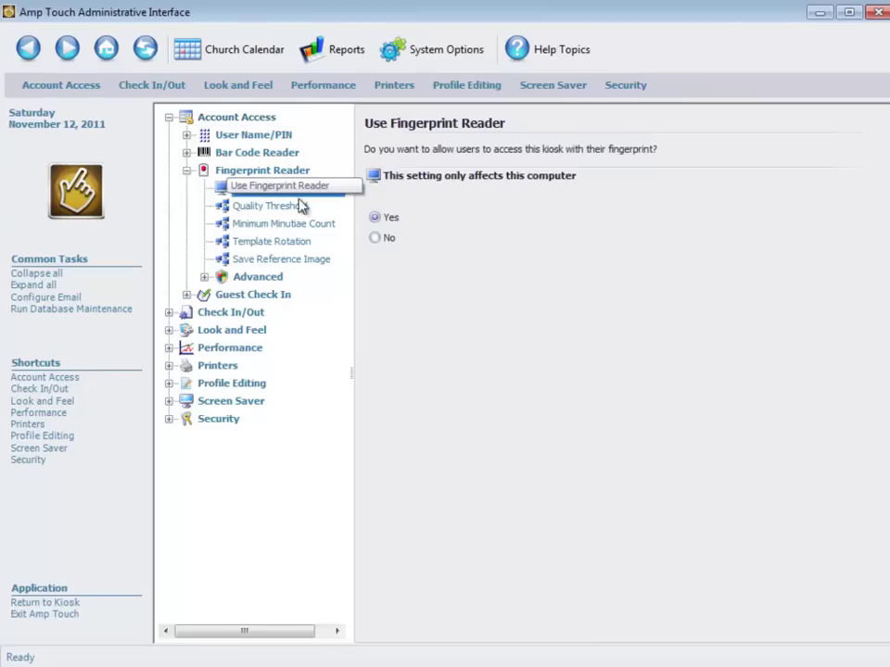
click(386, 239)
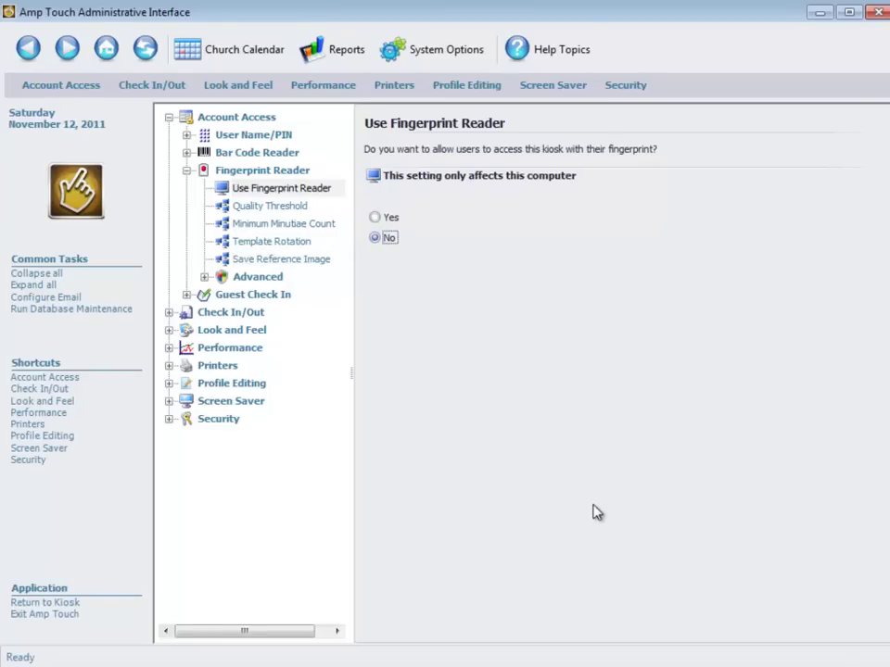
click(376, 218)
Preview the Bubbles 2 and Bubbles 3 touch themes under Look and Feel, and set the kiosk theme to Energy 1
click(168, 329)
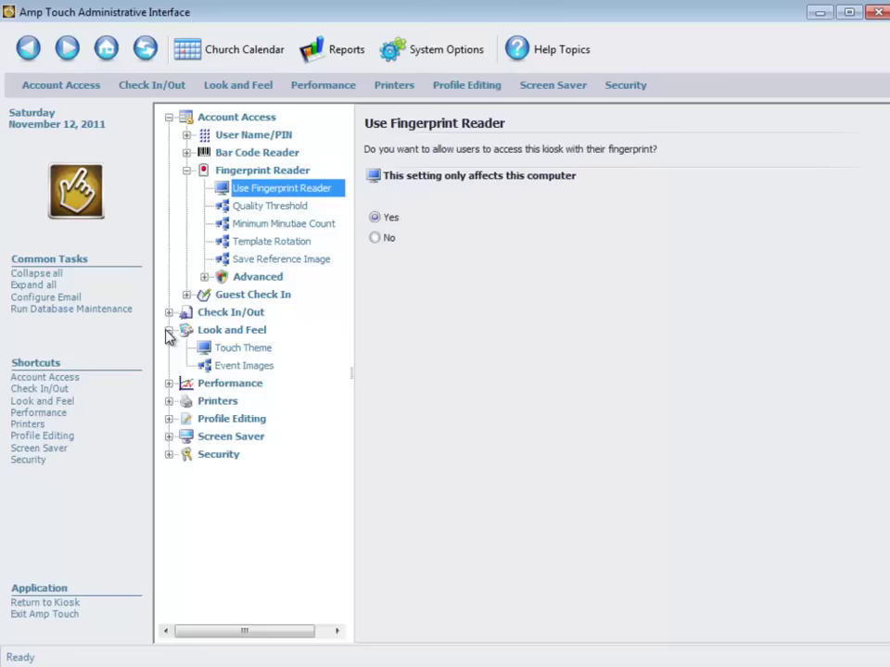
click(234, 349)
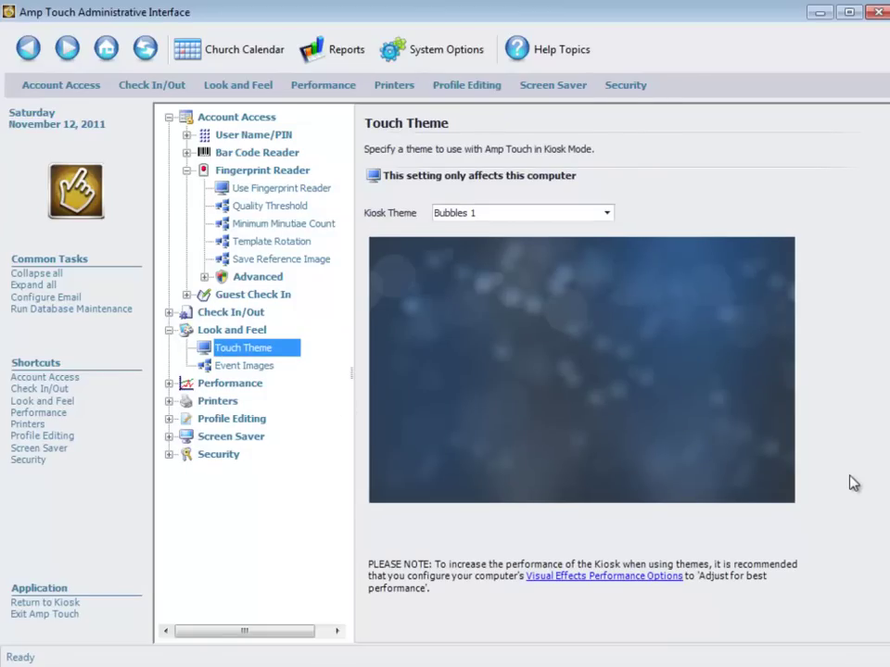
click(606, 214)
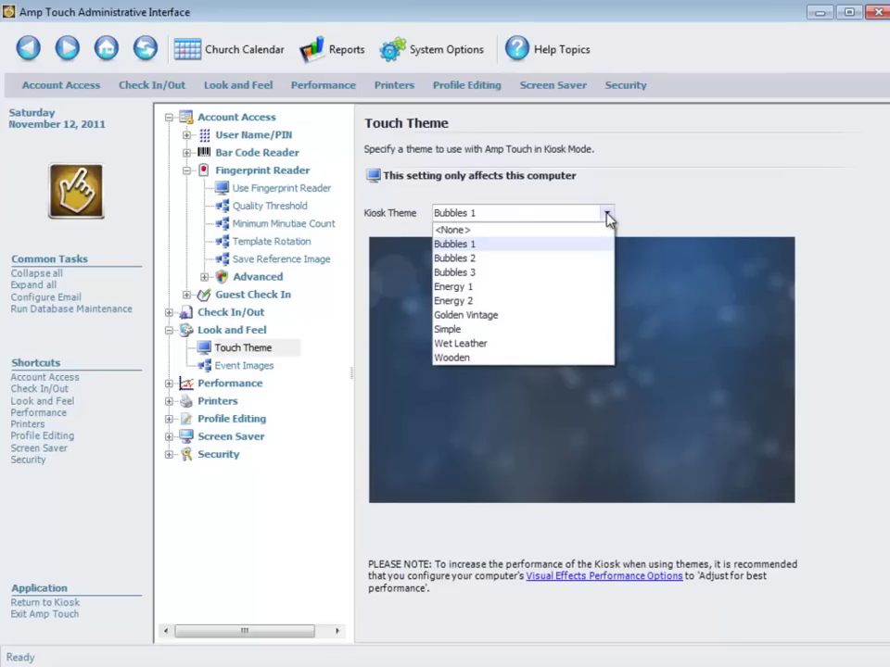
click(489, 260)
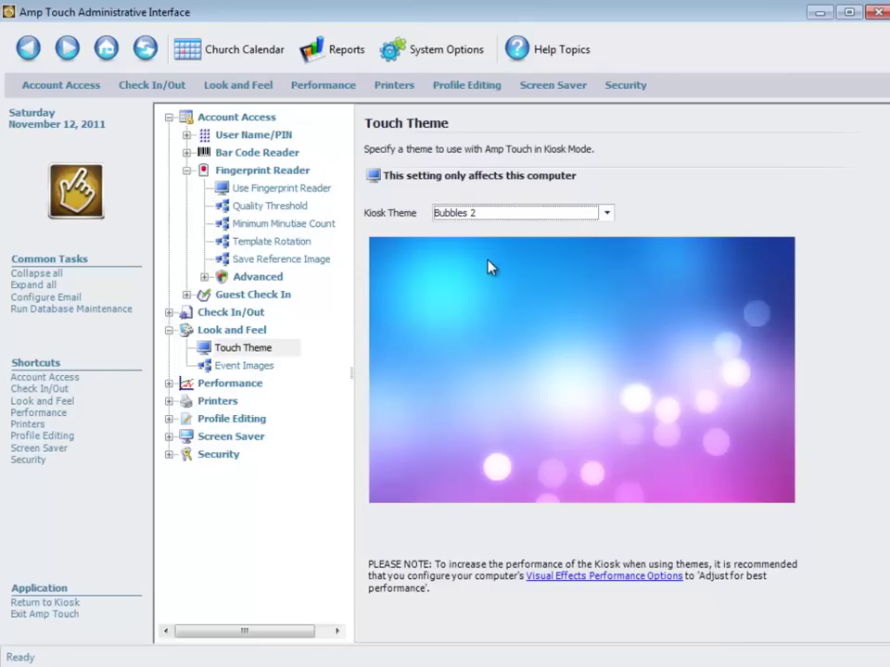
click(607, 213)
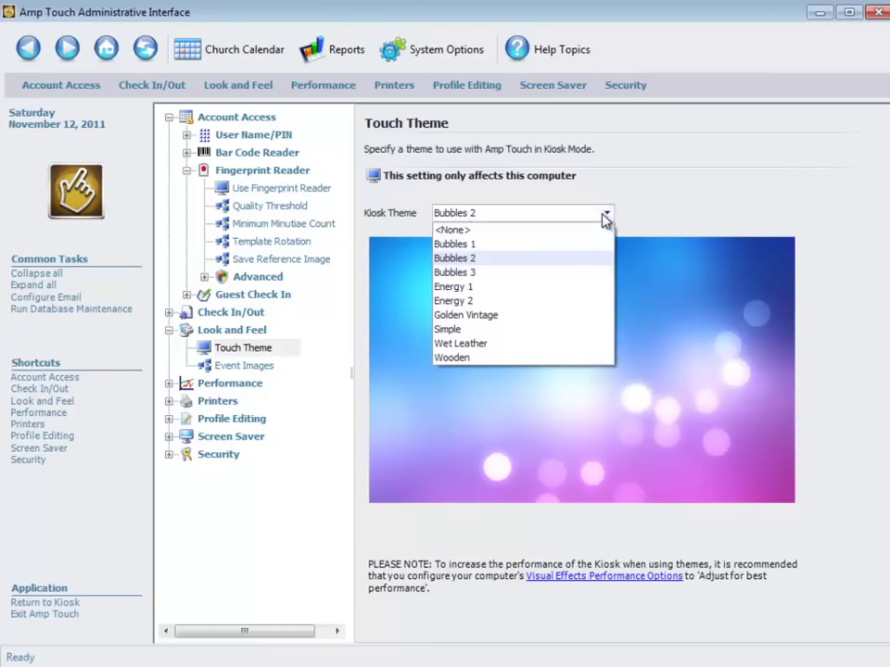
click(493, 277)
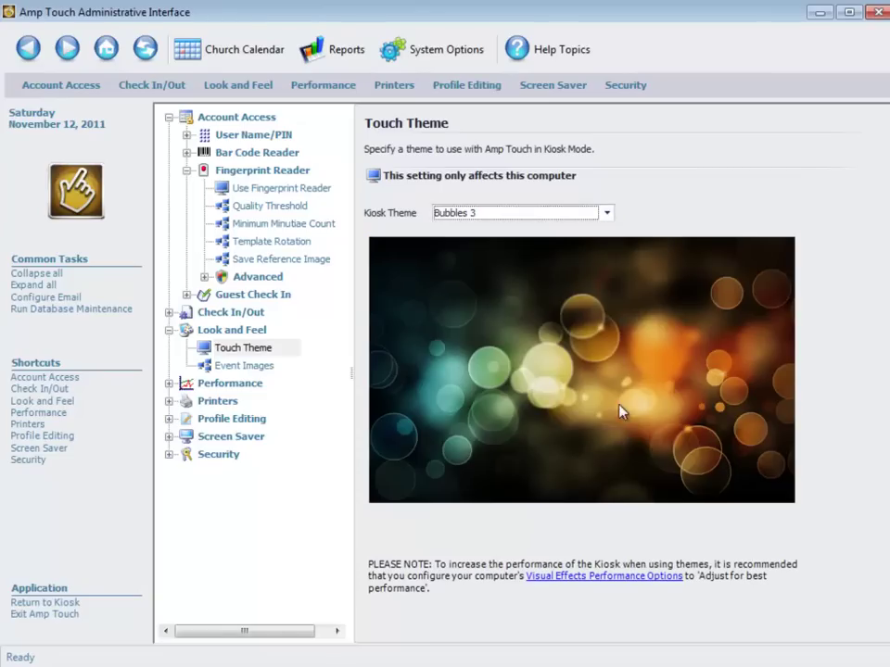
click(606, 214)
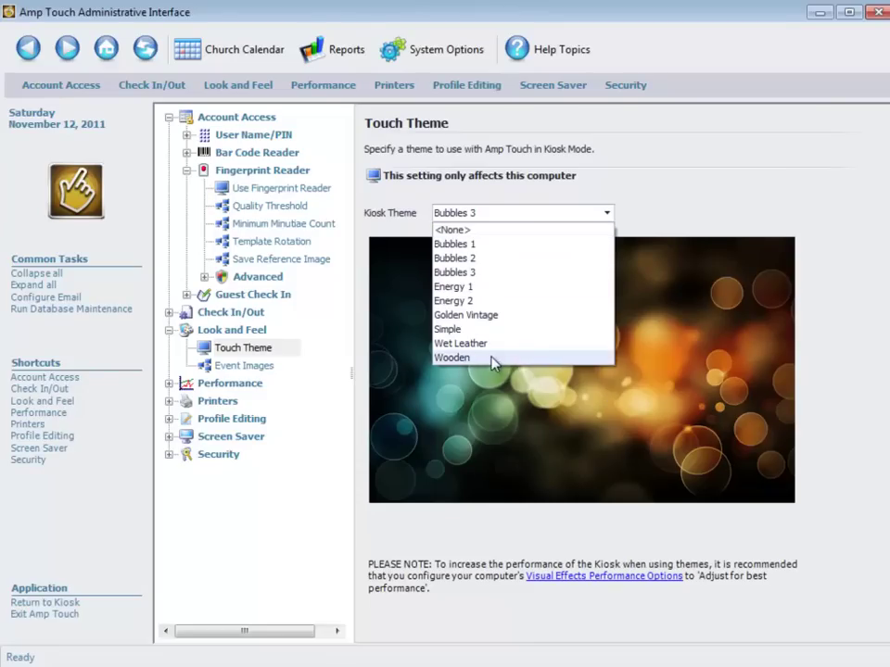
click(489, 287)
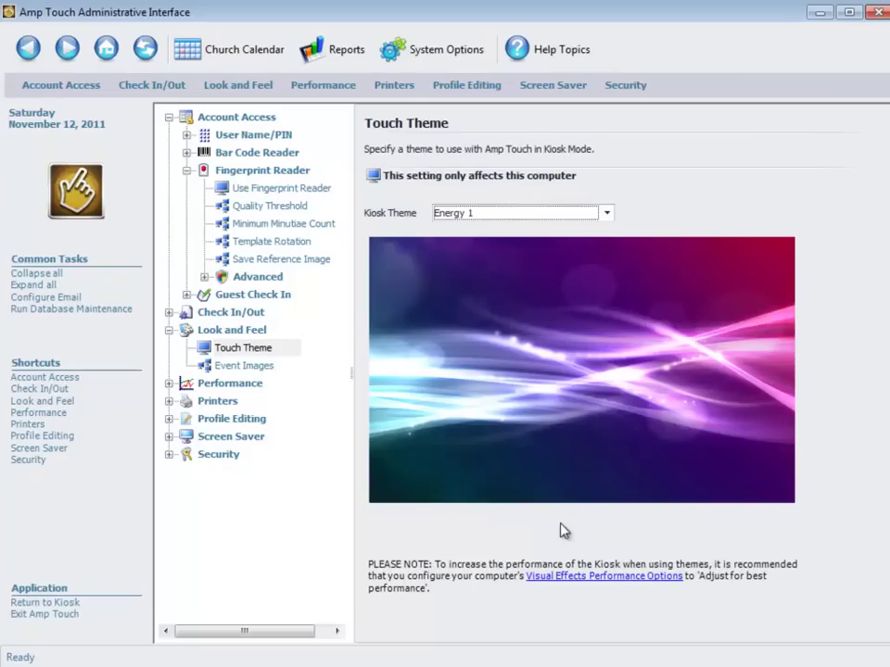